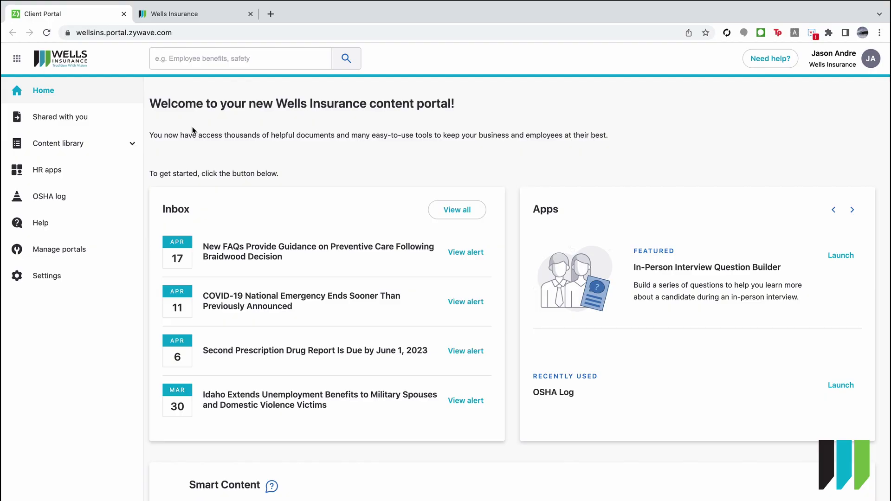
Switch to the Wells Insurance website at wellsins.com.
click(192, 17)
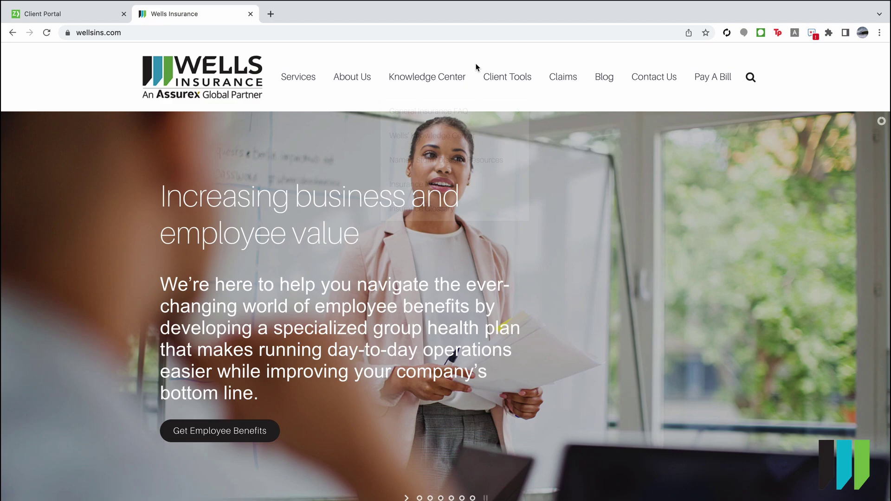
Go through Client Tools to the Zywave Client Portal page and log into the portal.
mouse_move(508, 79)
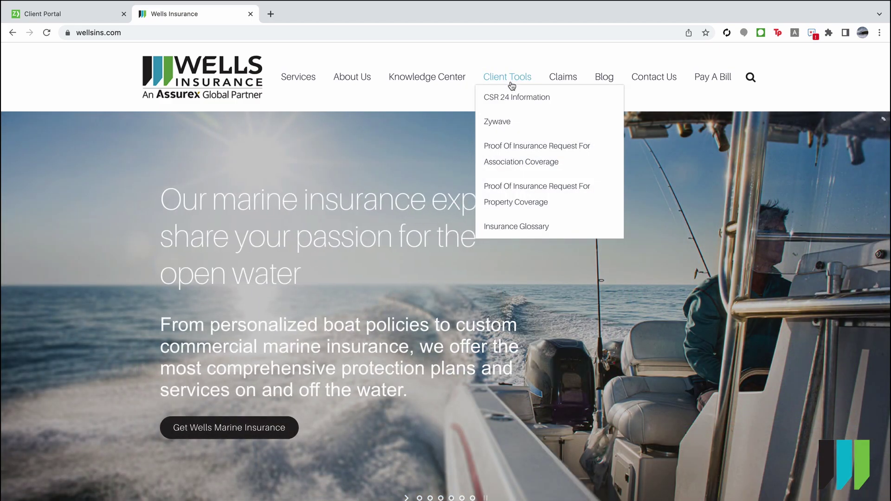
click(505, 123)
scroll(388, 316, down, 8)
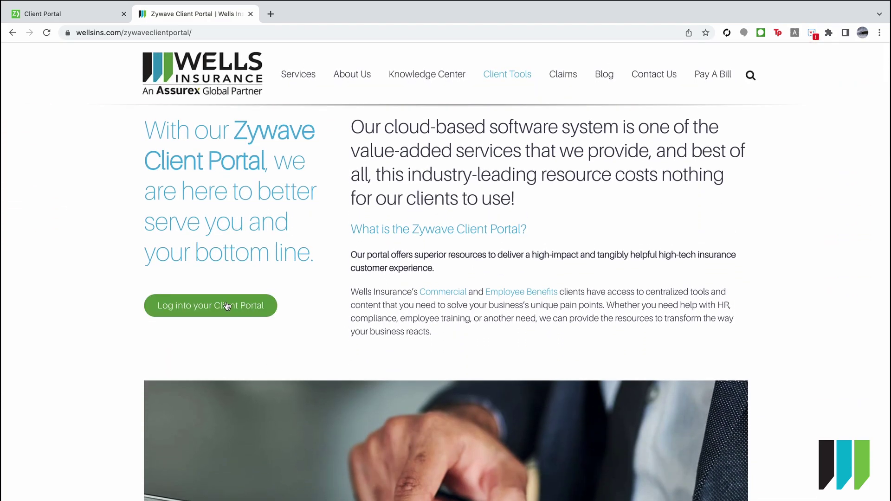
click(227, 306)
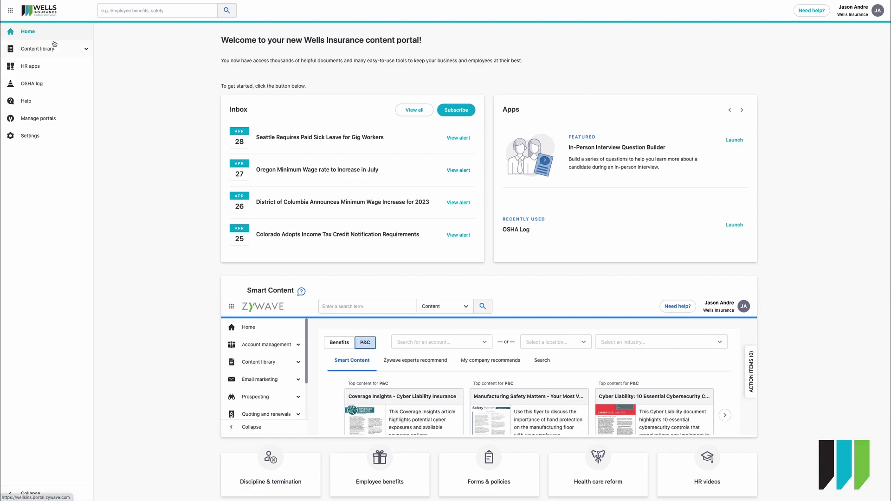
Expand and then collapse the Content library categories in the sidebar.
click(86, 51)
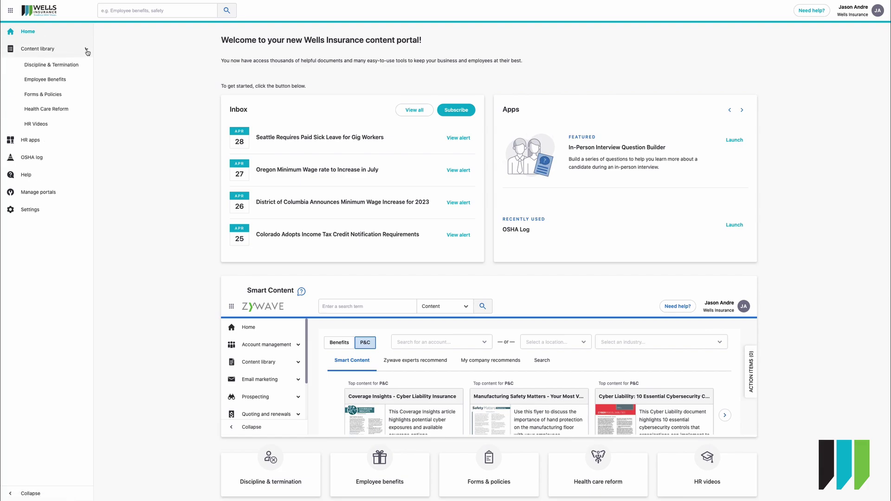
click(86, 51)
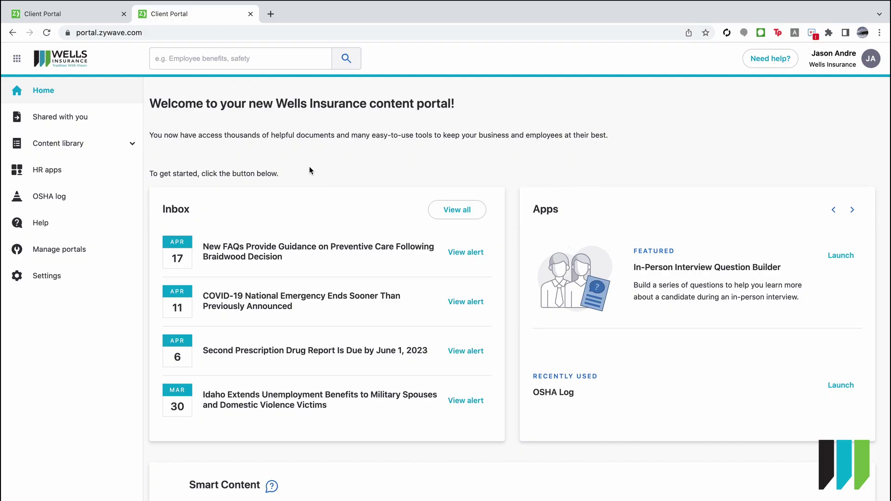
Open Shared with you and view the Cyber Liability - Preventing Data Theft by Departing Employees document.
click(63, 120)
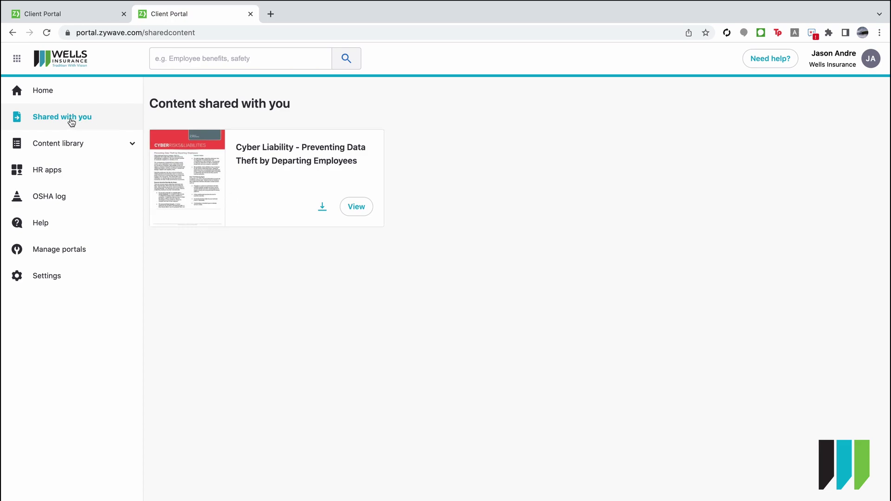
click(211, 175)
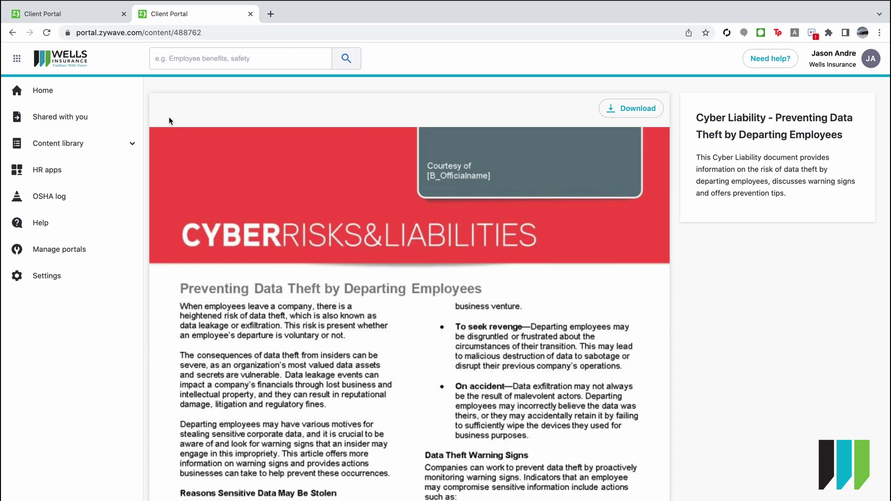
click(55, 93)
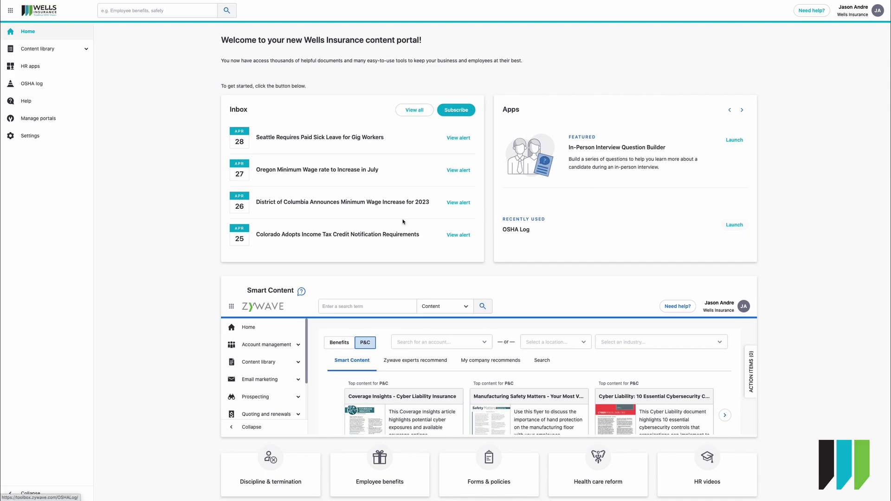
scroll(182, 250, down, 2)
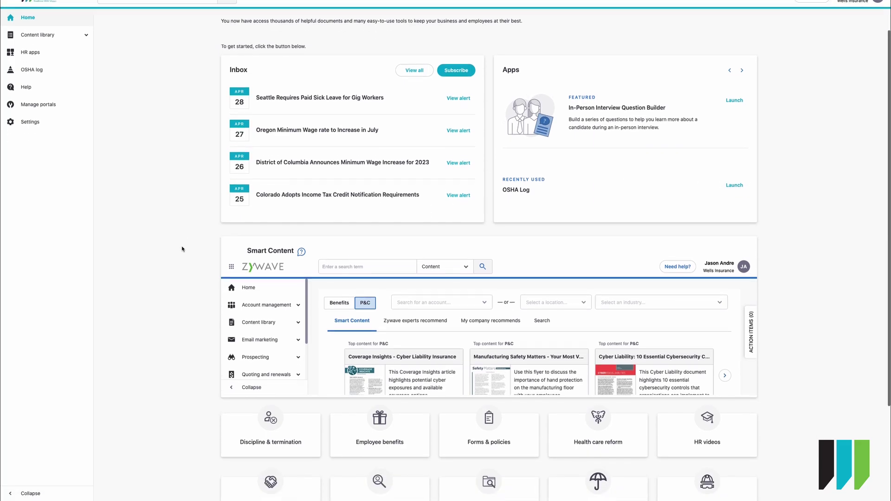
scroll(182, 237, down, 2)
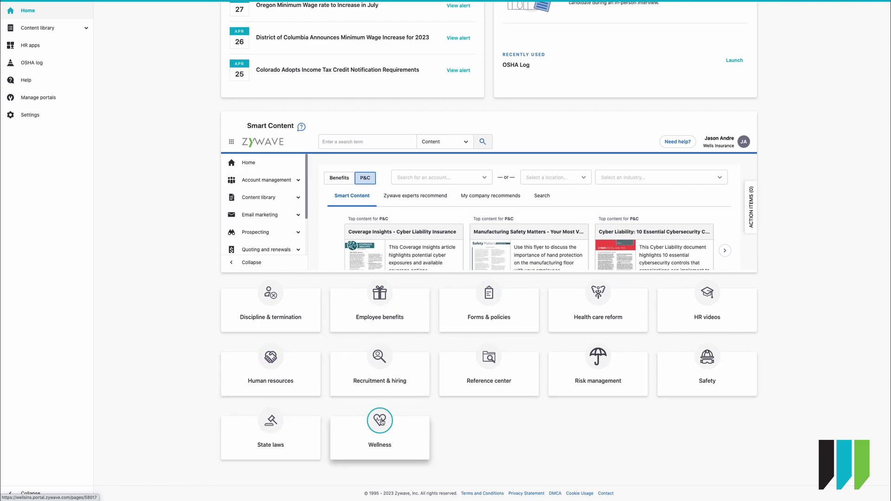
scroll(221, 159, up, 4)
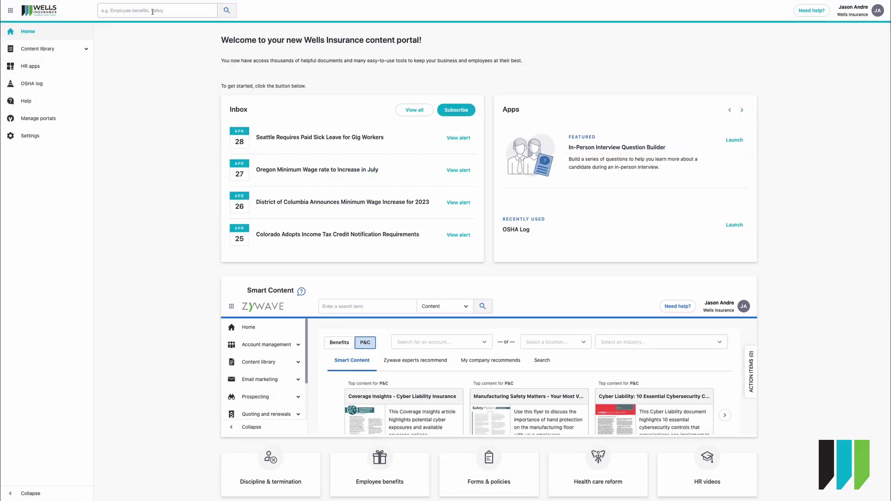
Check the Need help? options, then enter 'safety' in the portal search box.
click(806, 14)
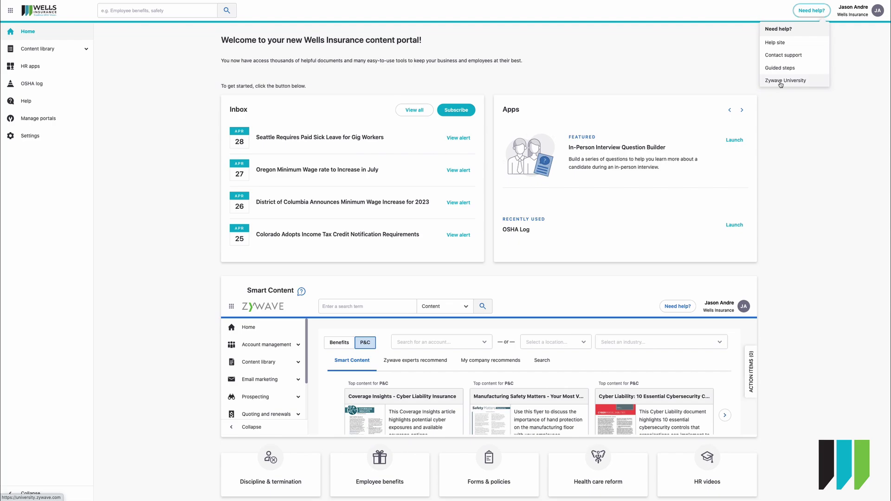
click(129, 11)
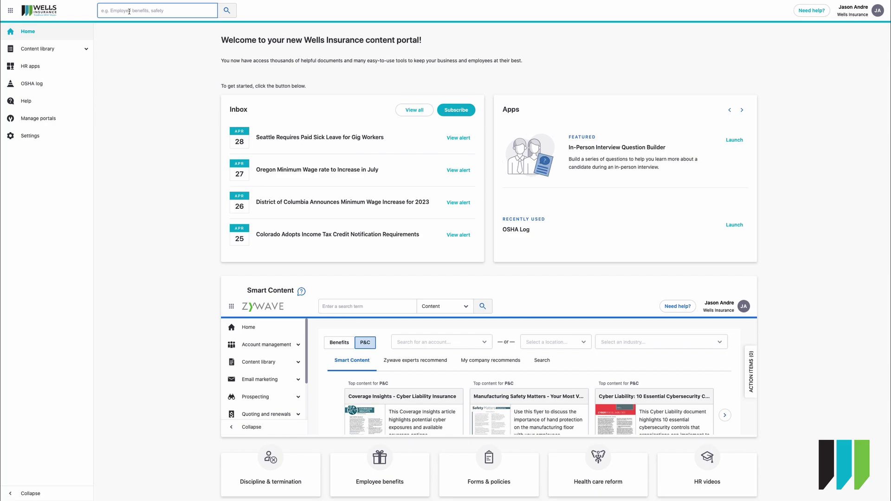
text(safety)
Run the safety search and scroll through the results.
click(227, 10)
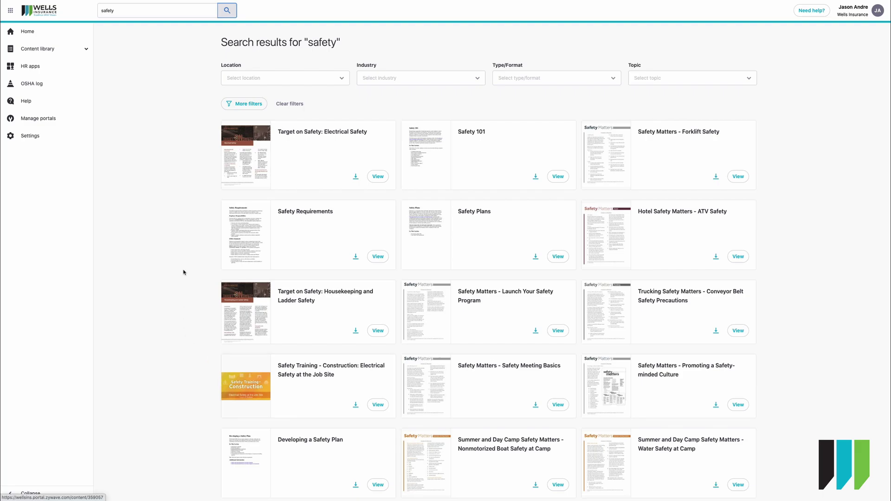
scroll(170, 187, down, 5)
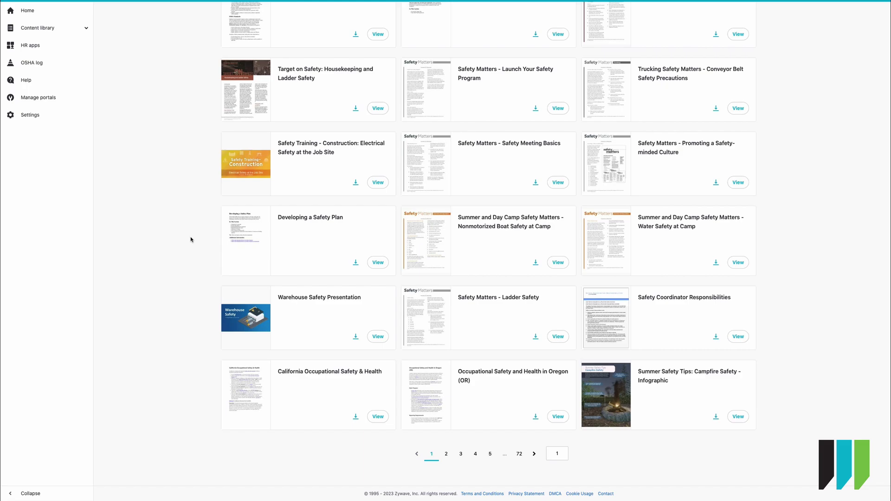
scroll(183, 237, up, 1)
scroll(183, 238, up, 5)
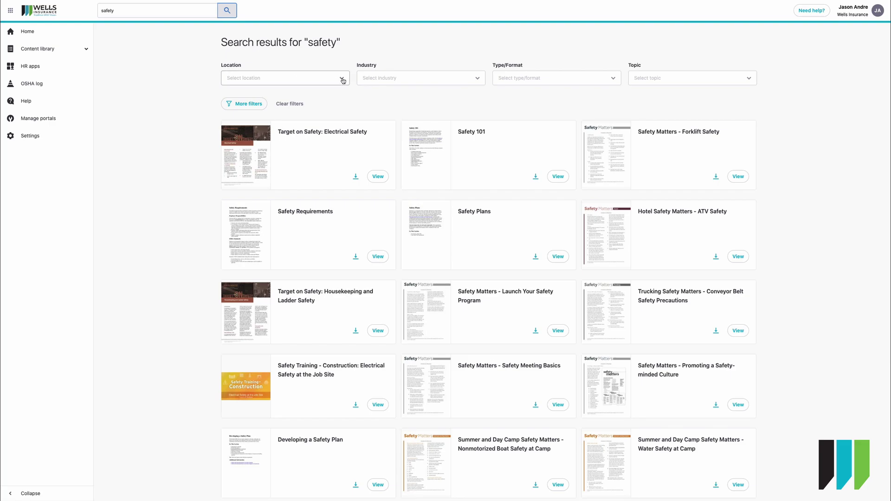
Filter the safety results by North Carolina location, then remove that filter.
click(342, 80)
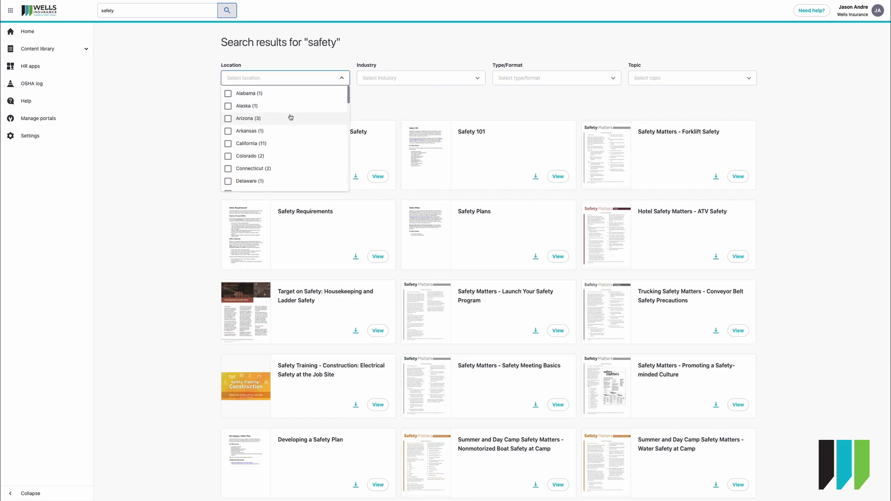
scroll(291, 117, down, 10)
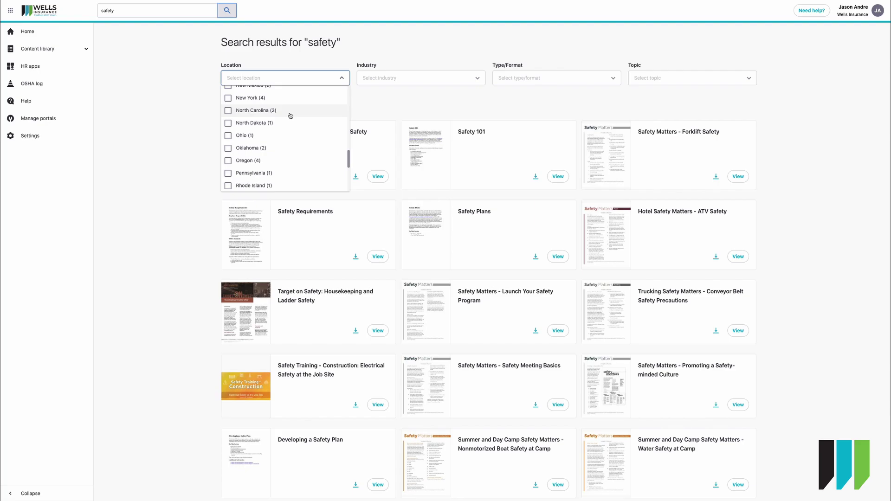
click(245, 115)
click(159, 125)
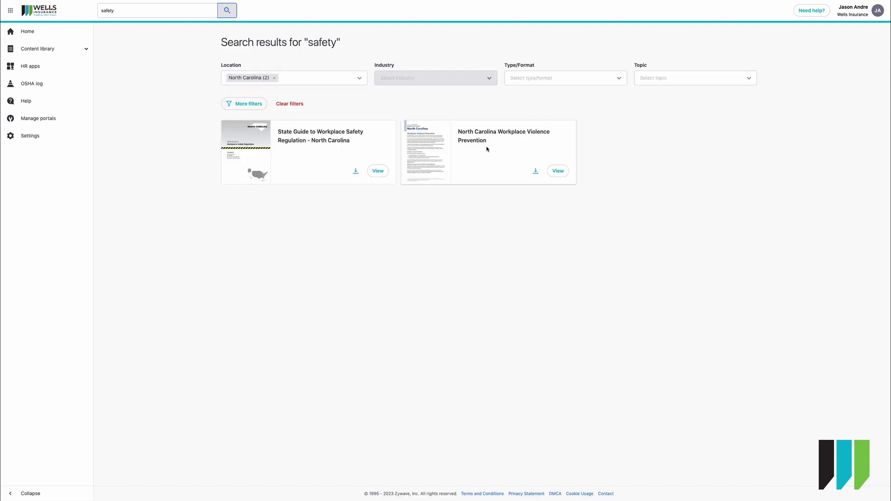
click(274, 78)
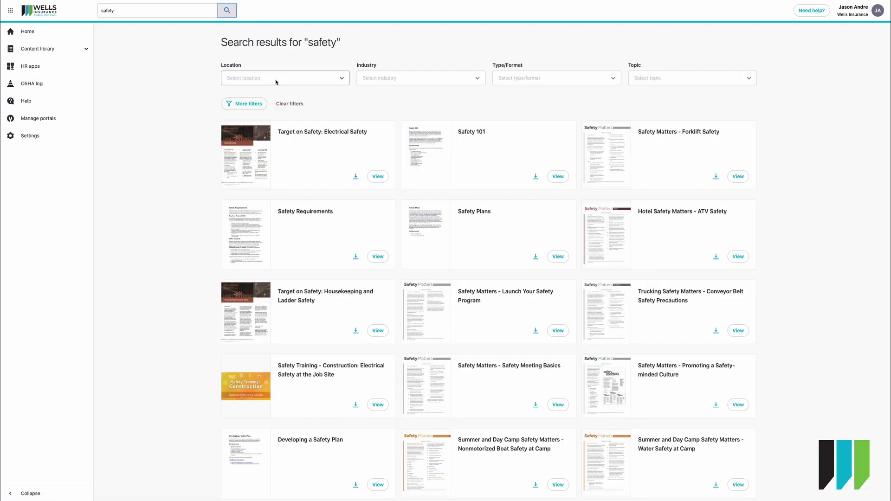
Filter the results by Educational Services industry, then clear that filter.
click(477, 79)
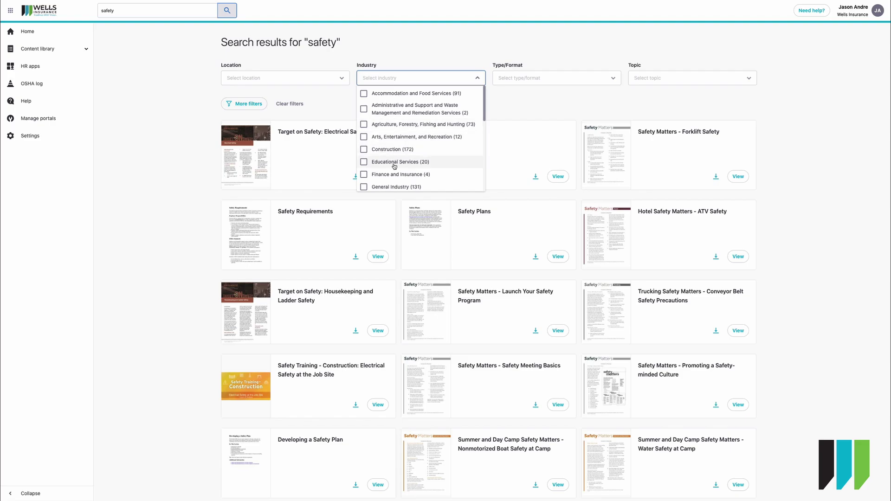
click(364, 163)
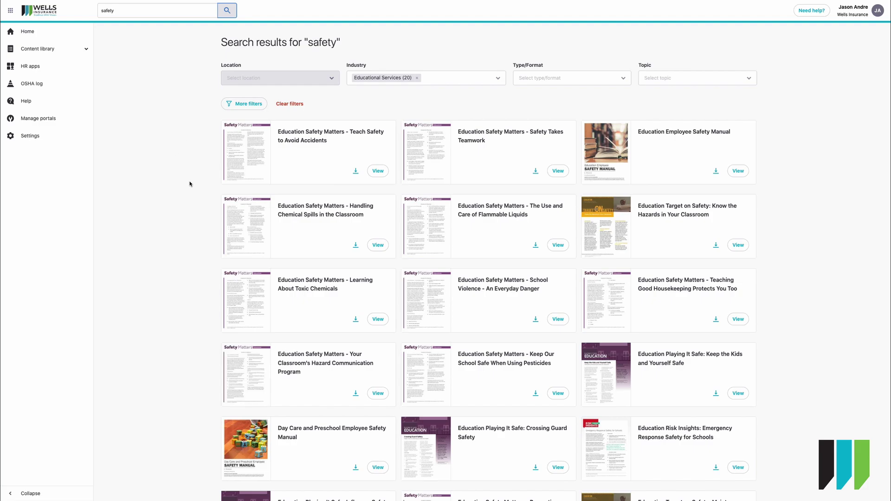
scroll(190, 183, down, 4)
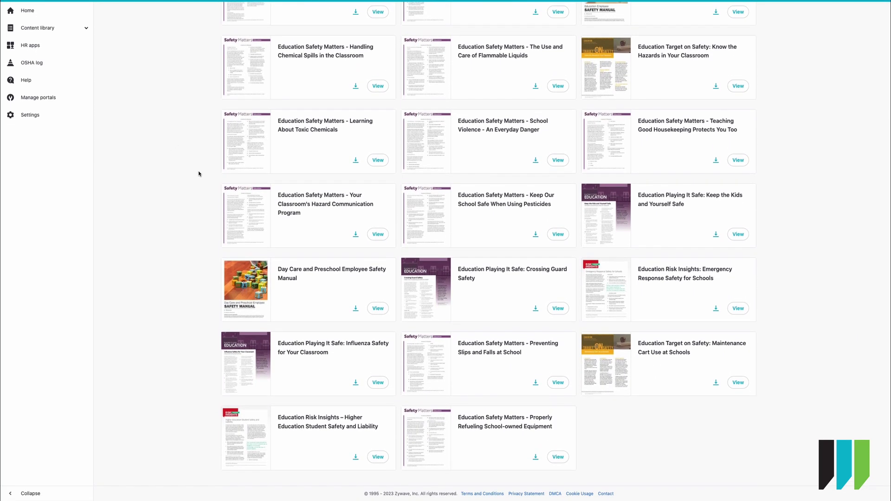
scroll(198, 173, up, 4)
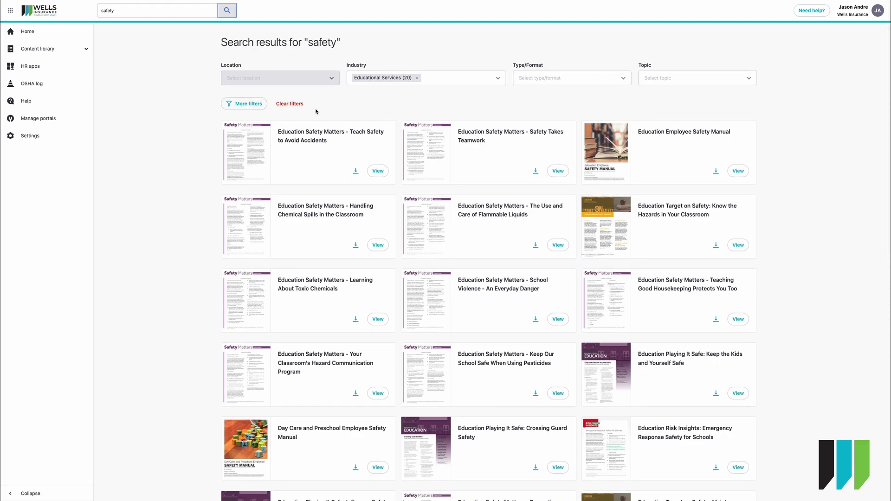
click(417, 78)
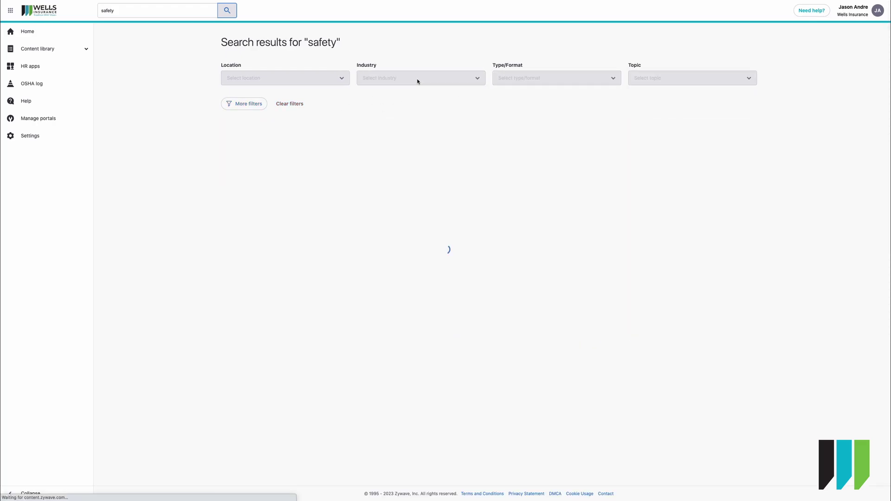
click(613, 79)
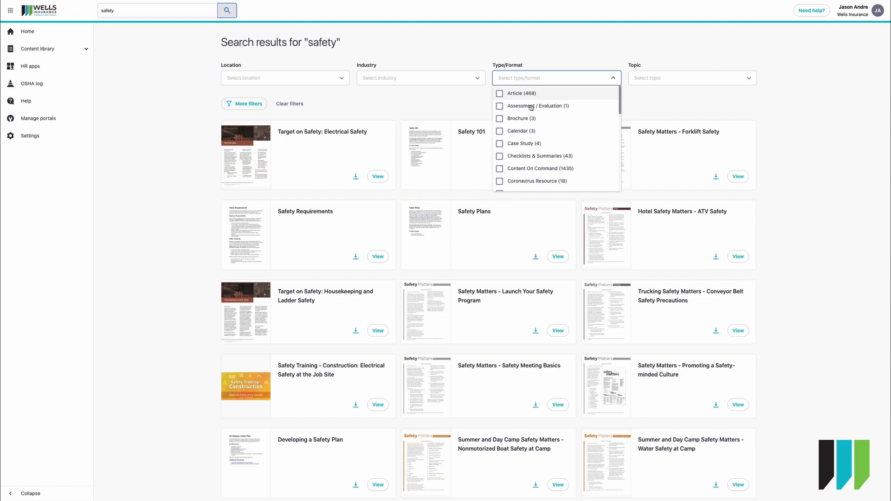
scroll(534, 121, down, 2)
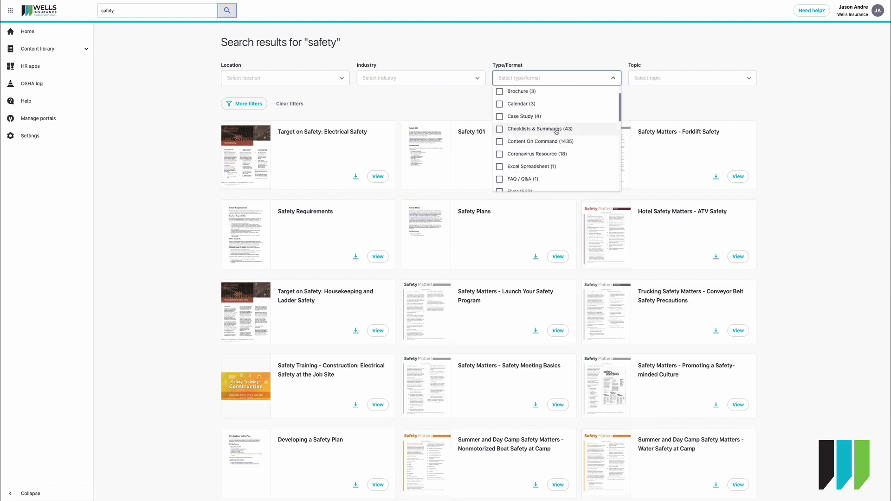
scroll(554, 128, down, 3)
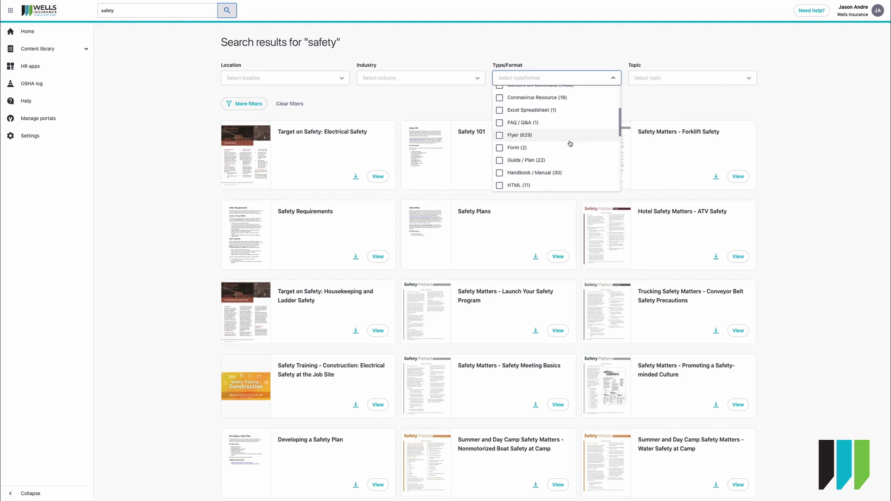
scroll(534, 153, down, 2)
click(531, 157)
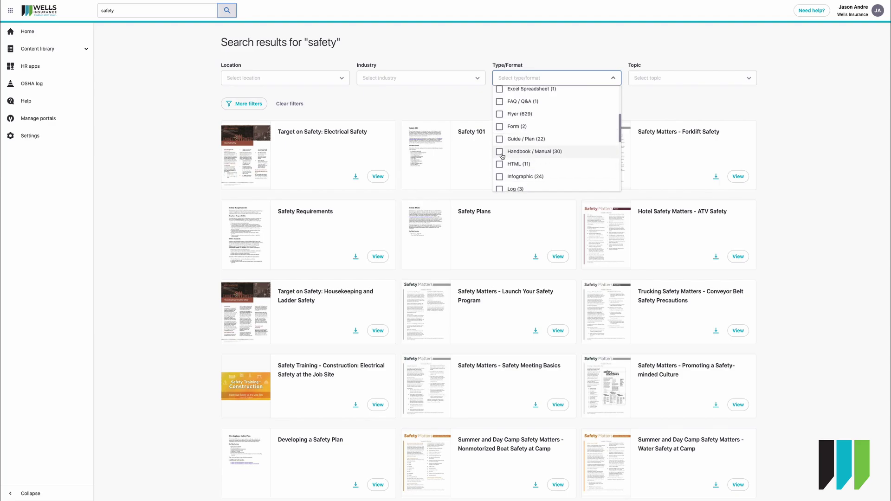
scroll(186, 241, down, 4)
scroll(191, 245, down, 2)
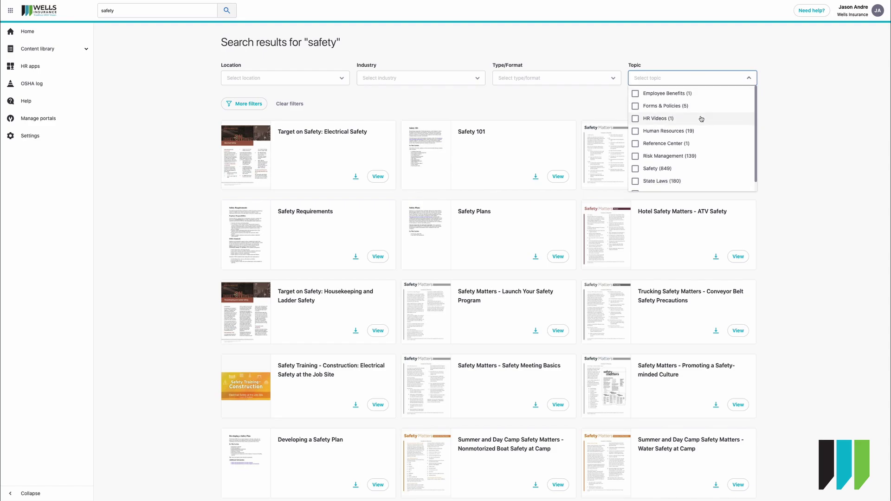
scroll(700, 118, down, 1)
scroll(700, 122, up, 1)
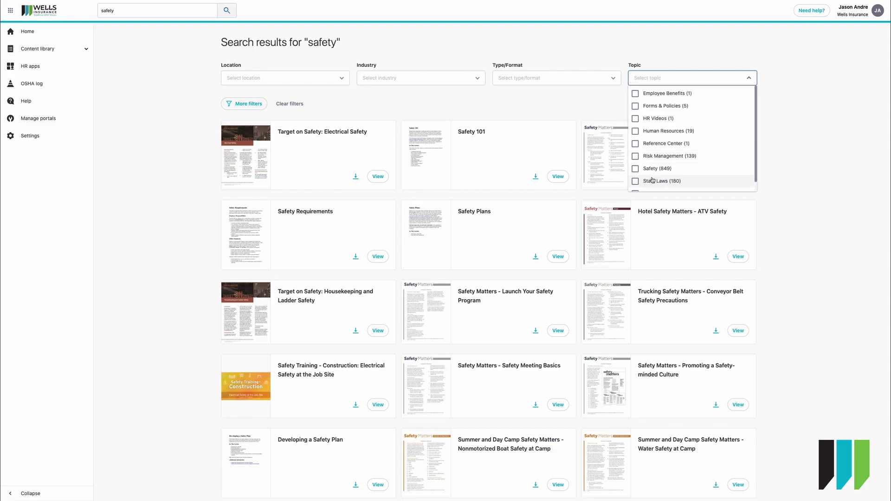
scroll(659, 181, down, 1)
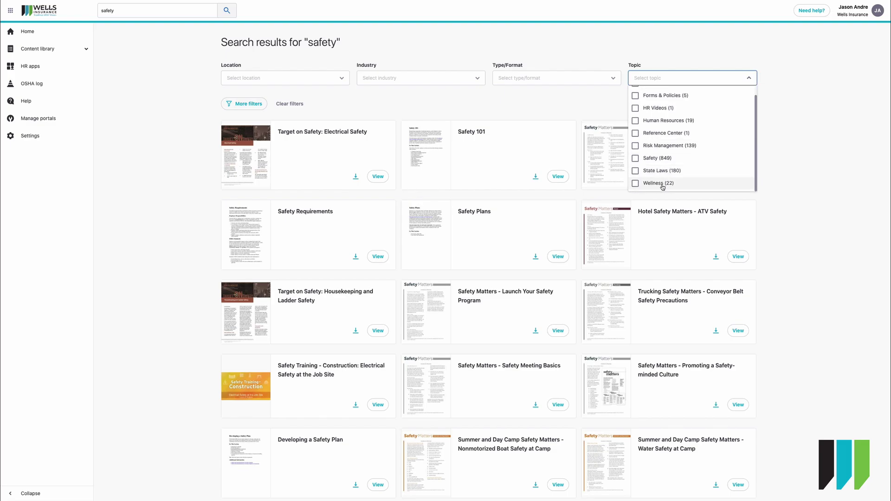
click(133, 70)
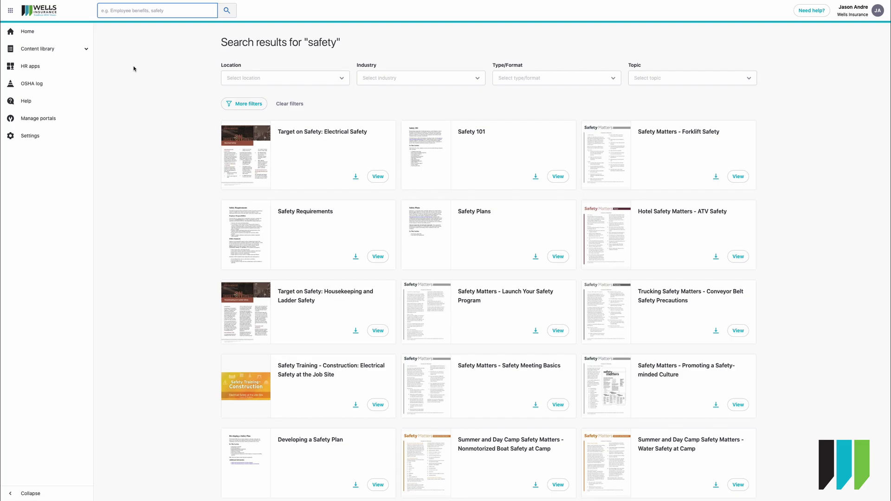
Search for FMLA and filter the results to North Carolina.
text(FMLA)
key(Return)
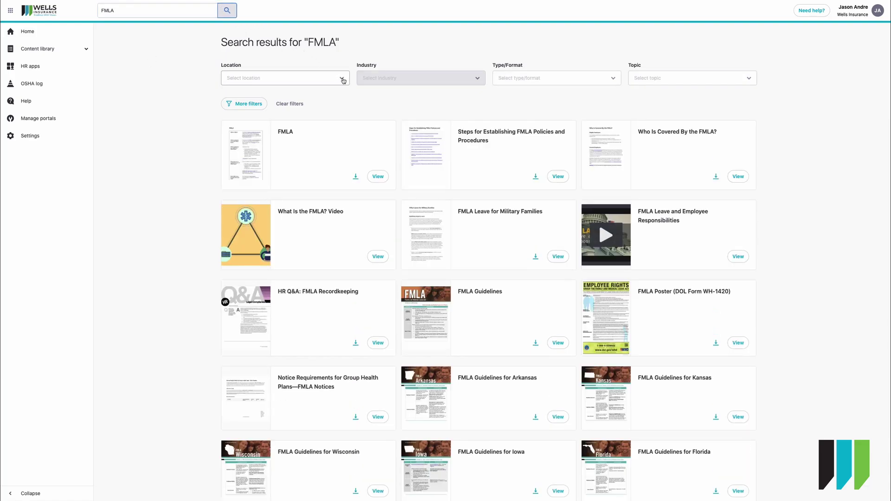
click(343, 81)
scroll(285, 139, down, 5)
scroll(285, 141, down, 3)
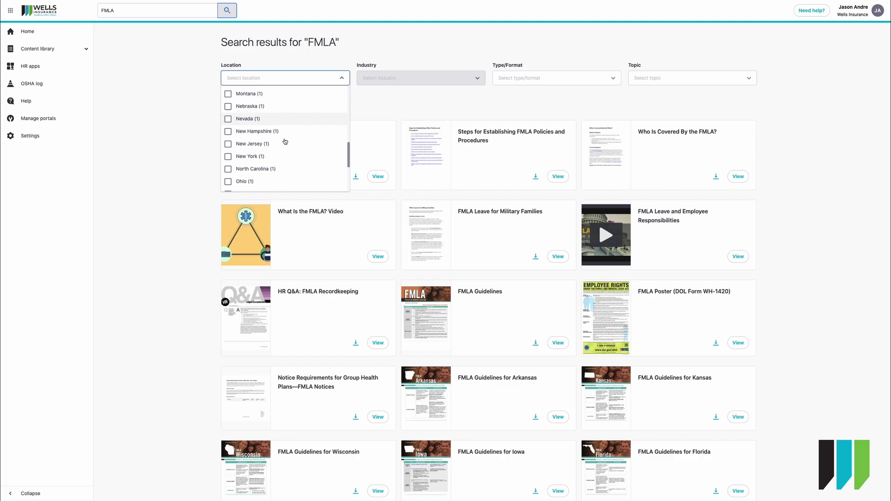
click(264, 162)
click(212, 158)
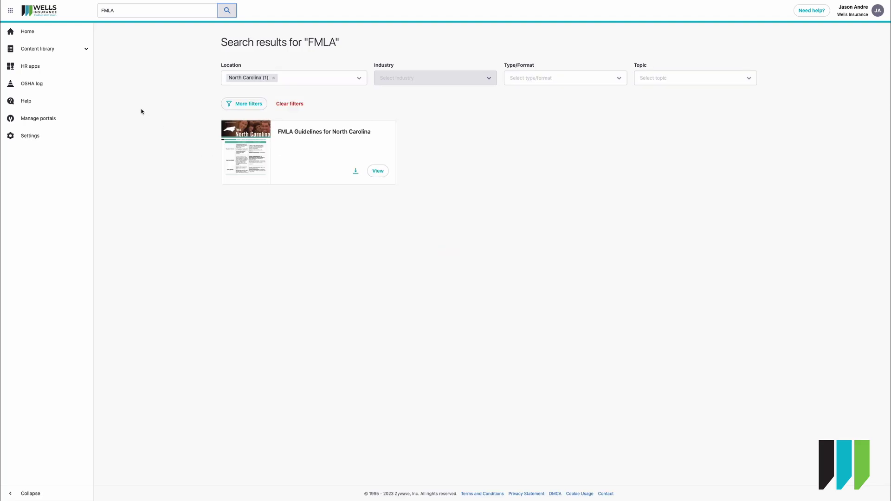
Open the FMLA Guidelines for North Carolina and skip ahead to page 3.
click(254, 160)
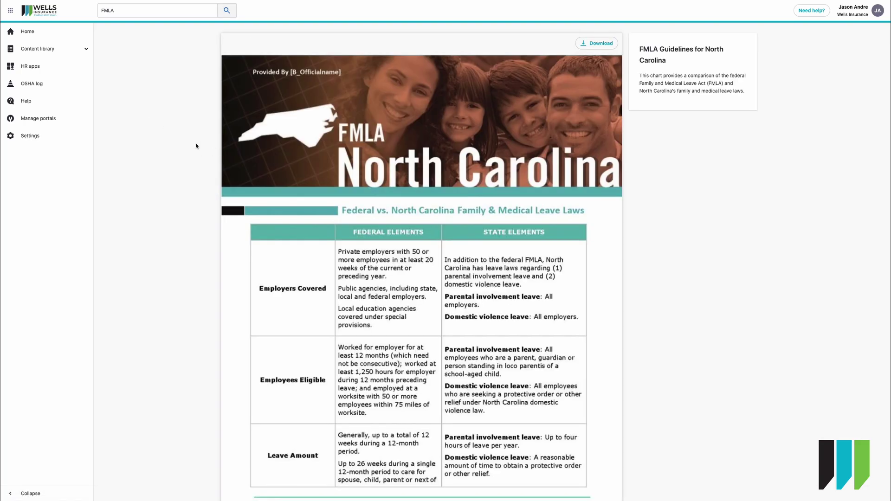
scroll(380, 192, down, 2)
scroll(380, 192, down, 3)
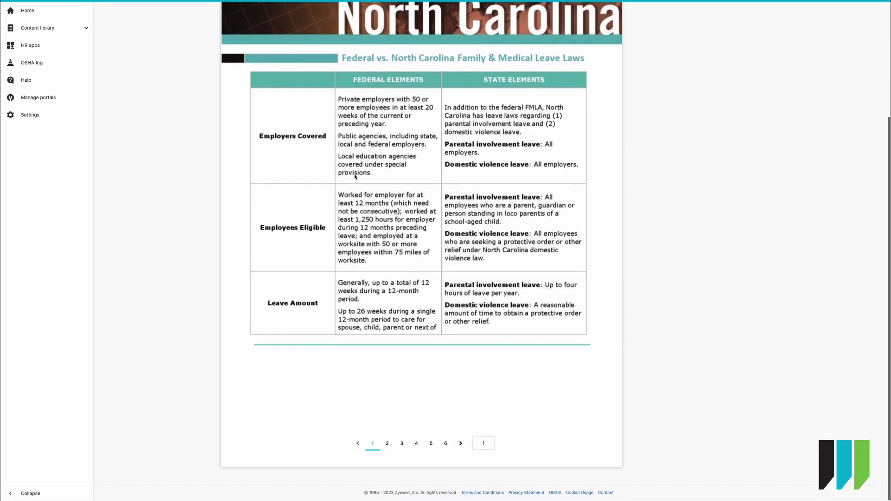
click(461, 444)
click(461, 444)
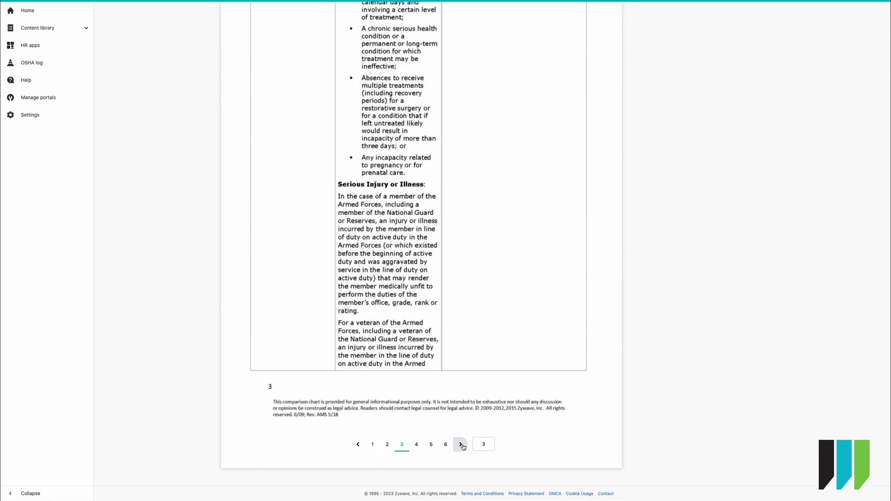
scroll(461, 434, up, 5)
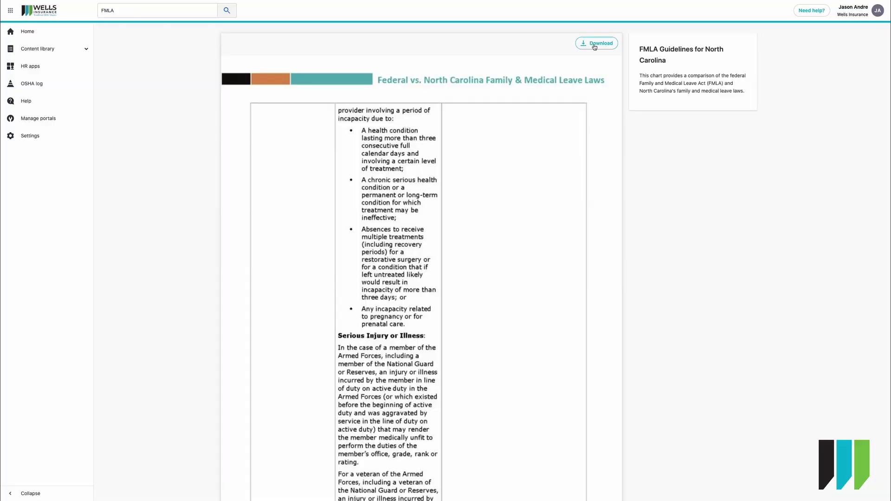
Download the guidelines in PDF format.
click(594, 45)
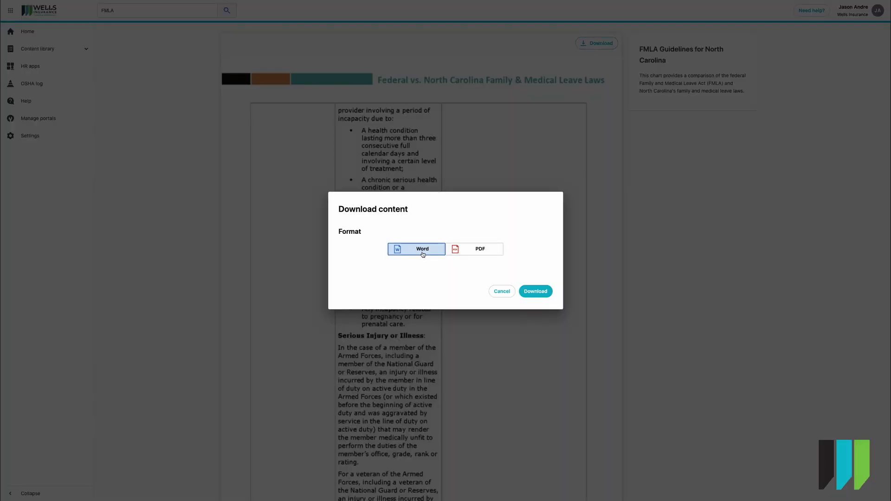
click(483, 252)
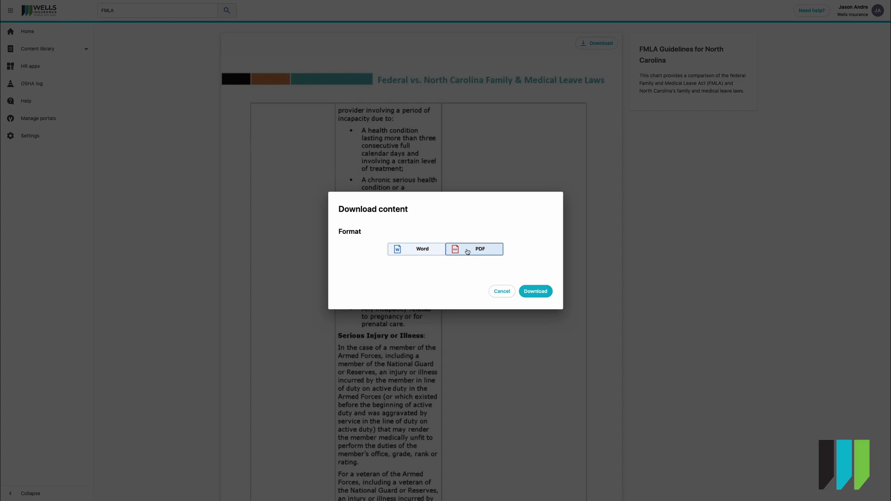
click(533, 292)
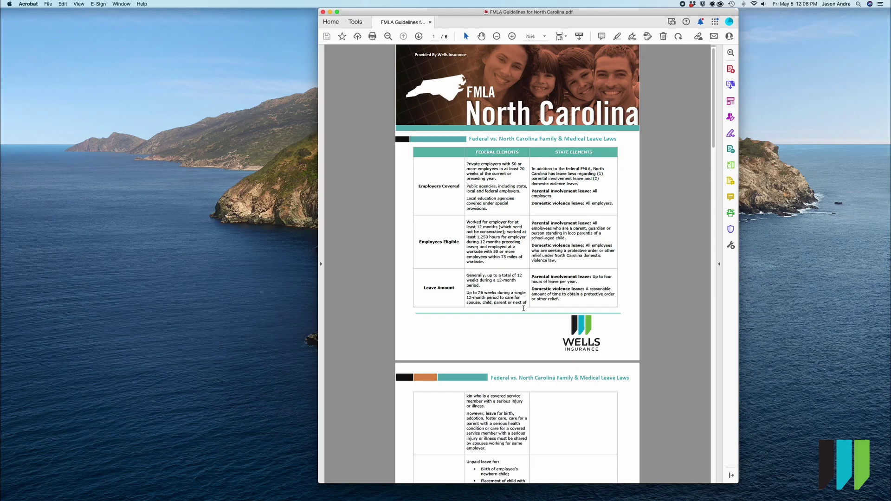
Scroll through all six pages of the FMLA Guidelines PDF in Acrobat.
scroll(523, 308, down, 10)
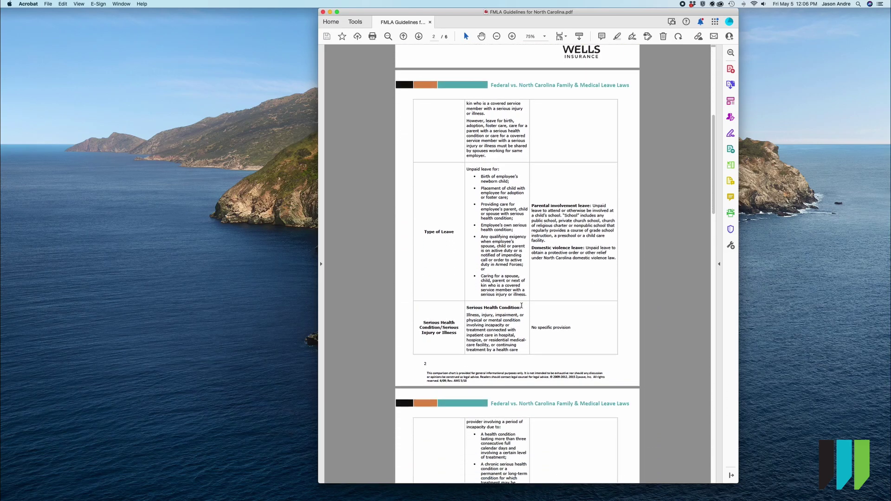
scroll(521, 305, down, 20)
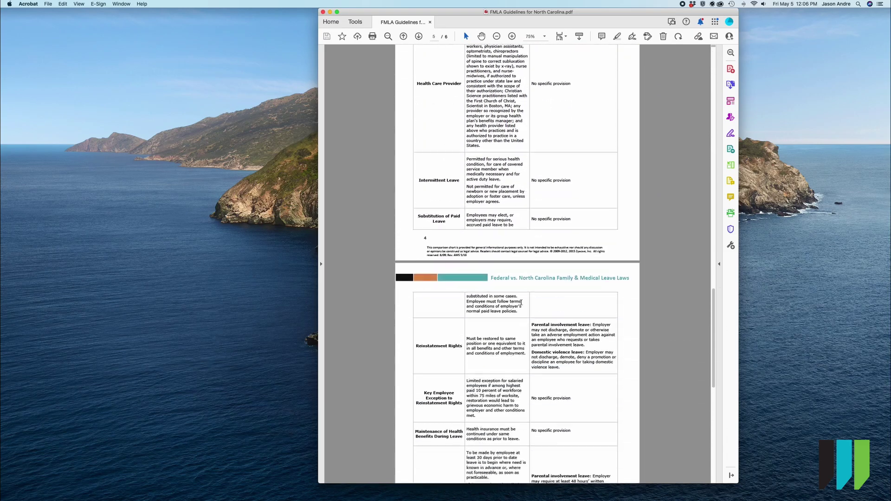
scroll(521, 302, down, 13)
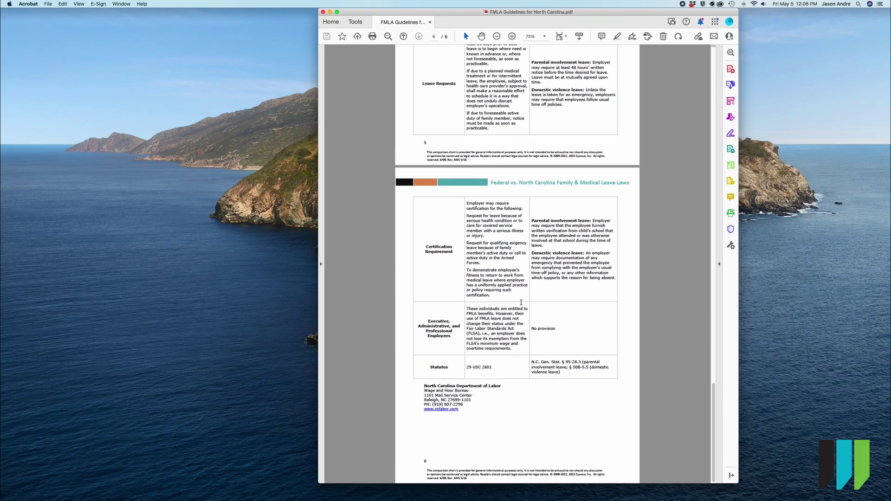
scroll(520, 302, up, 4)
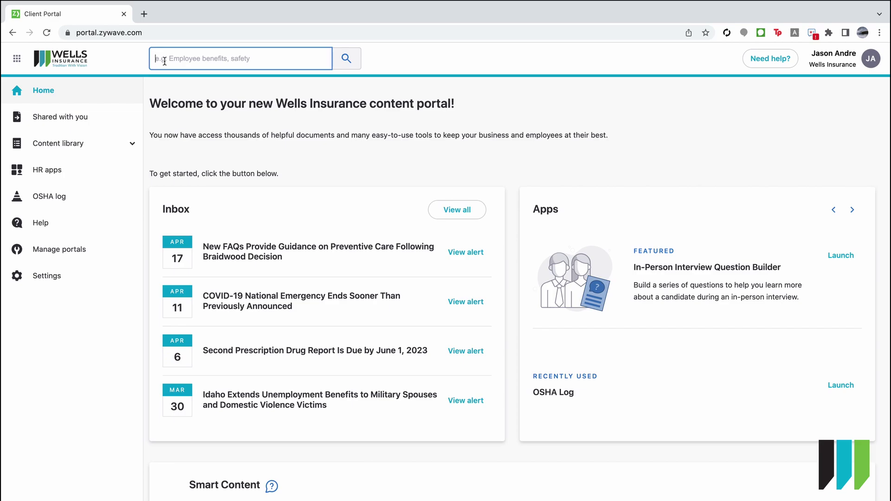
Search for Driver Safety and scroll through the results.
text(Driver Safety)
key(Return)
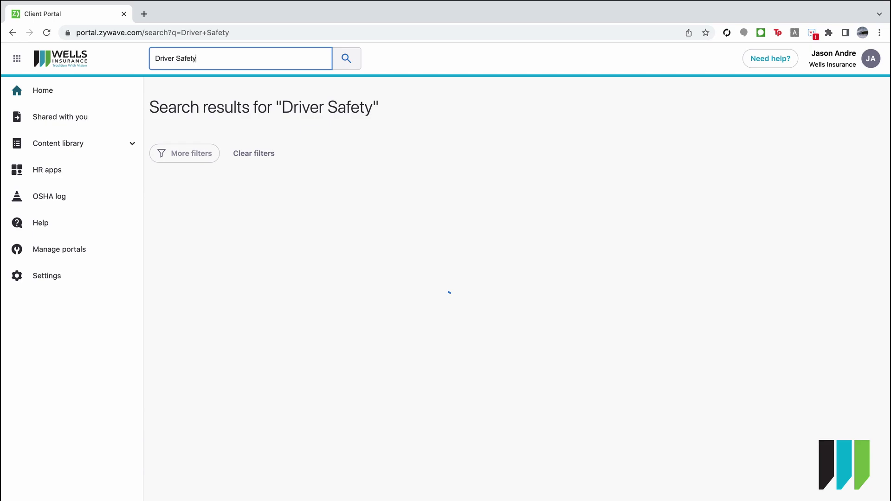
scroll(303, 282, down, 2)
scroll(303, 282, down, 3)
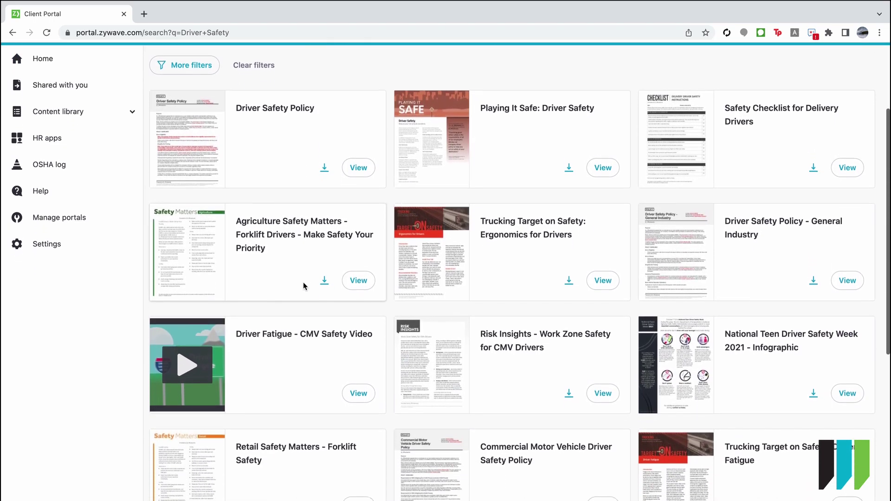
scroll(303, 286, up, 1)
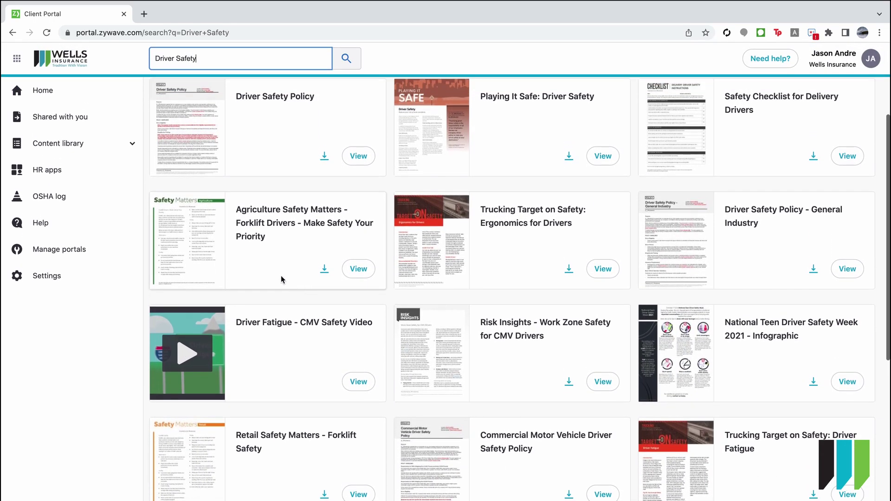
scroll(525, 353, down, 1)
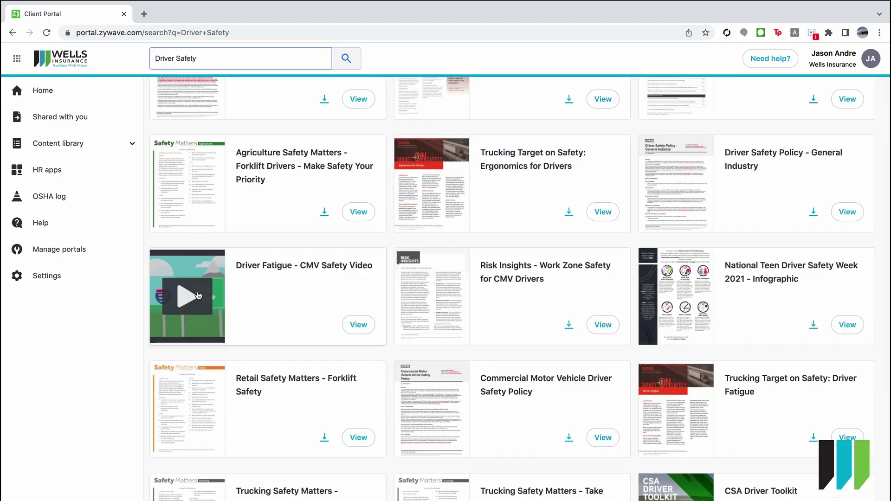
Play and pause the Driver Fatigue - CMV Safety Video, then return to the results.
click(196, 294)
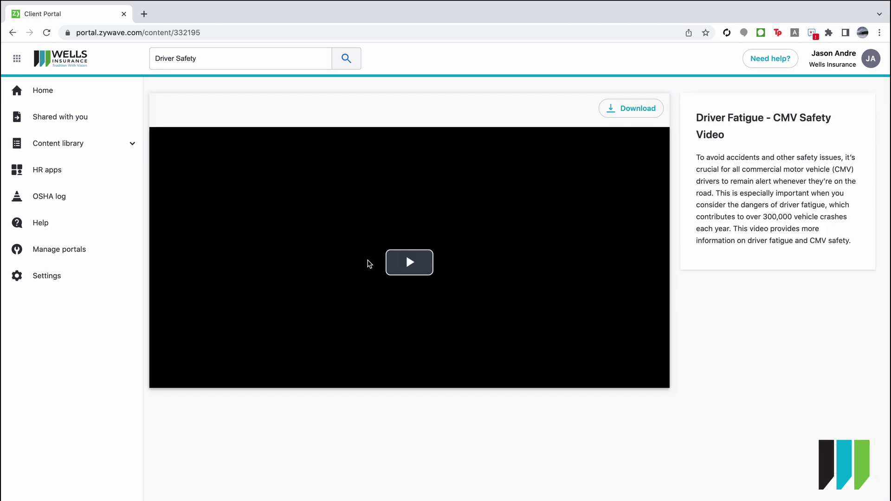
click(409, 267)
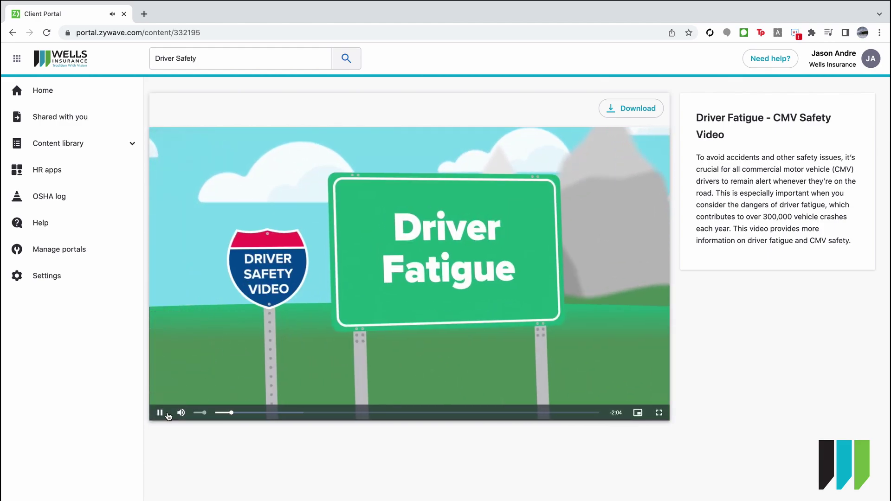
click(160, 412)
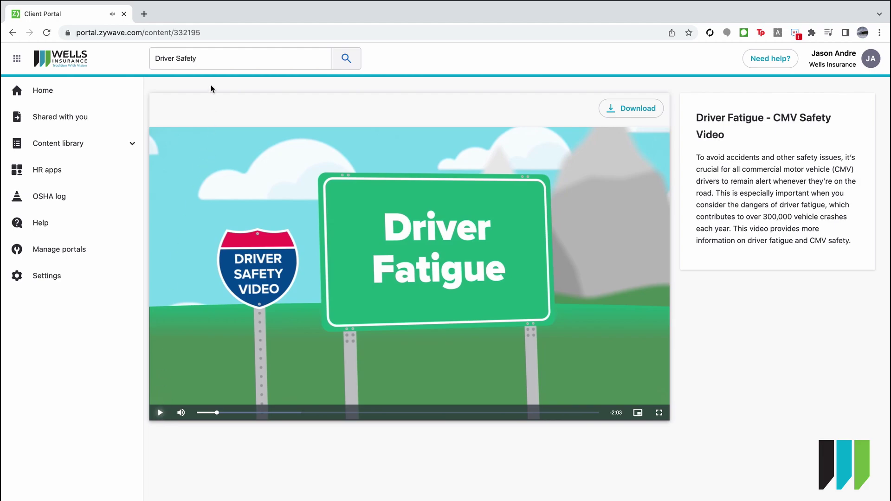
key(alt+Left)
Show the Playing It Safe: Driver Safety flyer in Spanish without downloading it.
click(454, 264)
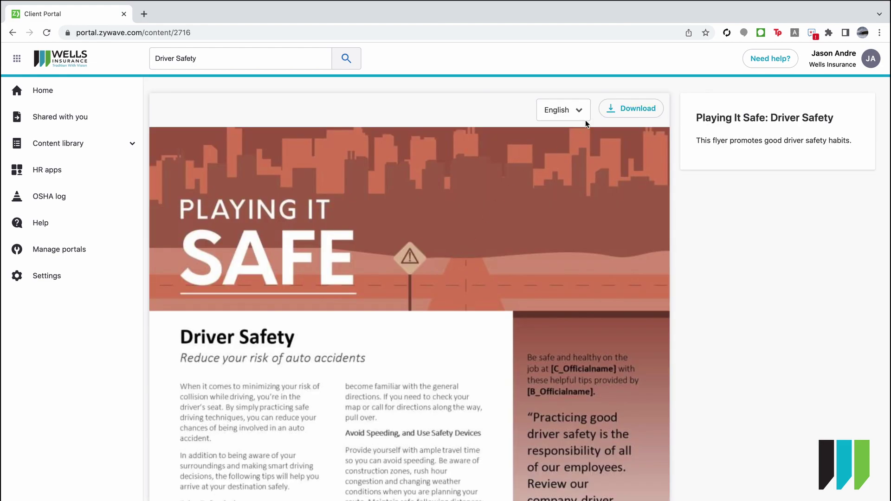
click(612, 111)
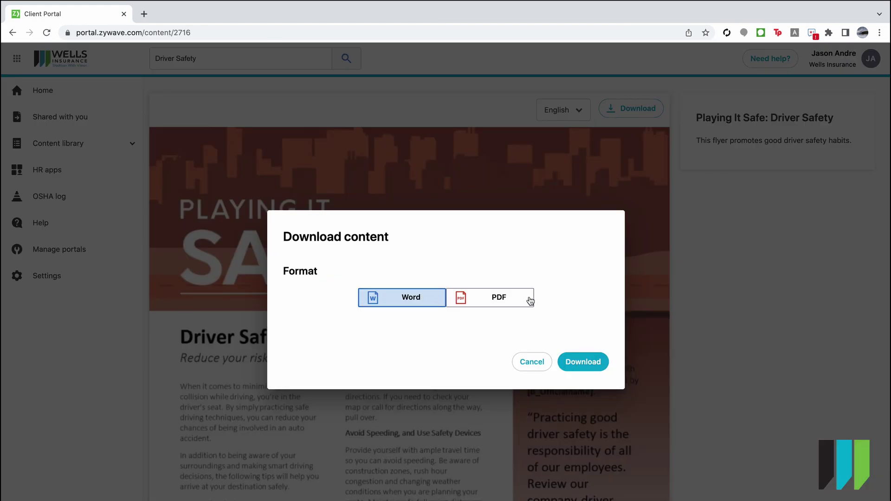
click(531, 362)
click(574, 111)
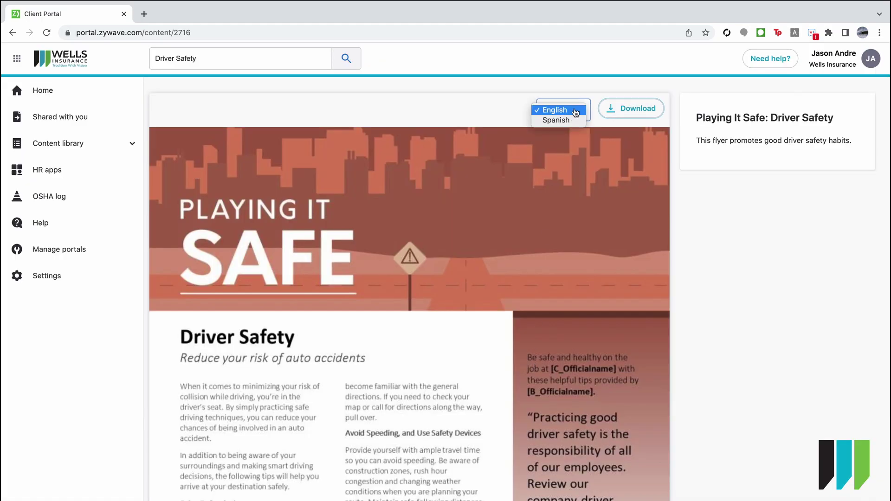
click(562, 120)
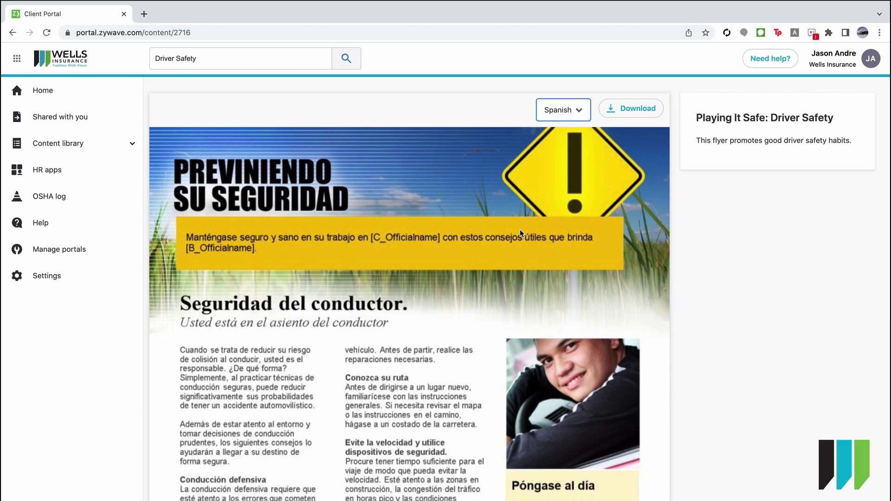
text(Employee Manual)
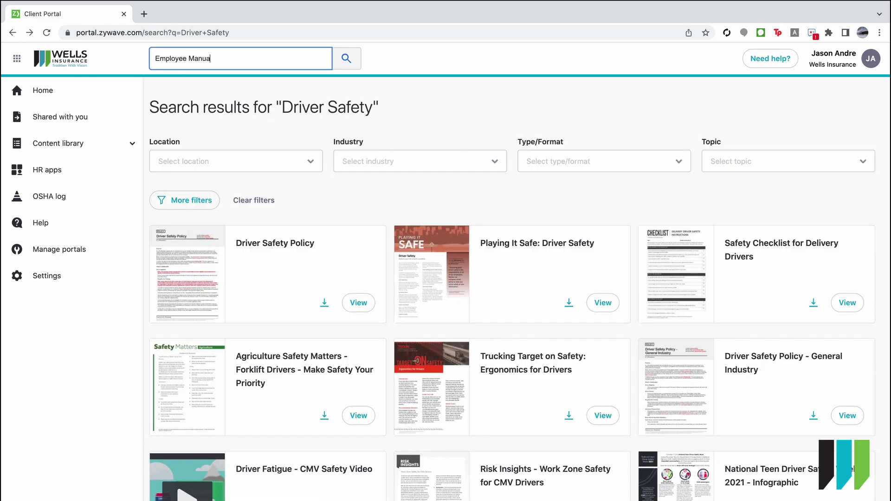
Run the Employee Manual search and scroll through the employee safety manual results.
key(Return)
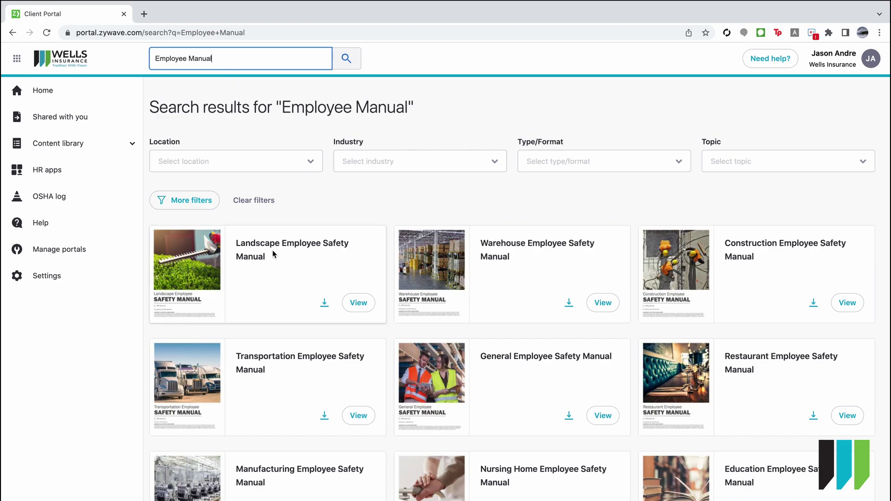
scroll(273, 262, down, 5)
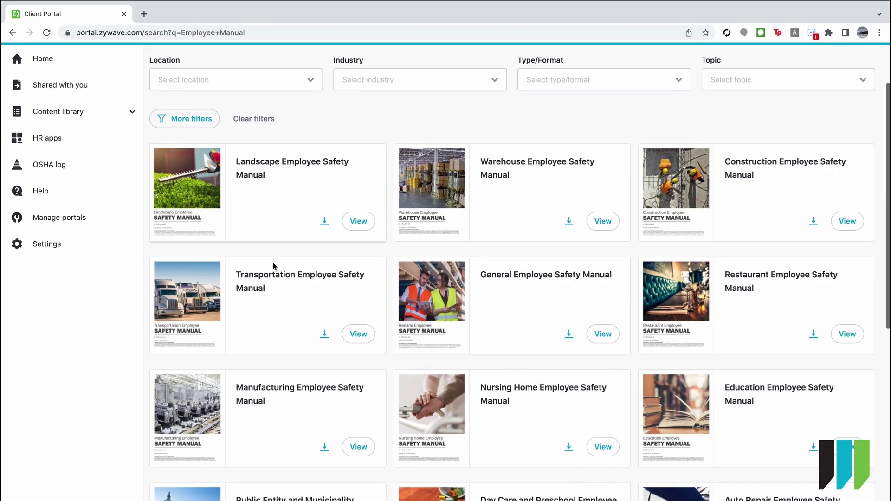
scroll(273, 263, down, 4)
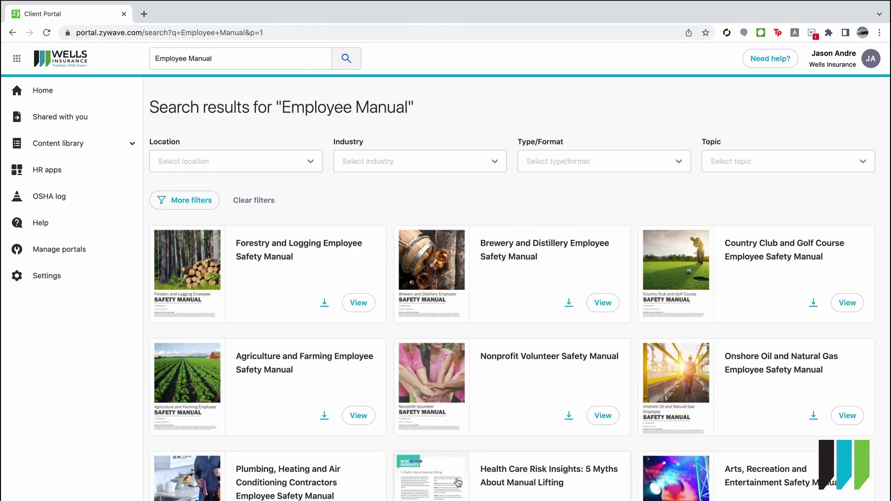
scroll(457, 482, down, 4)
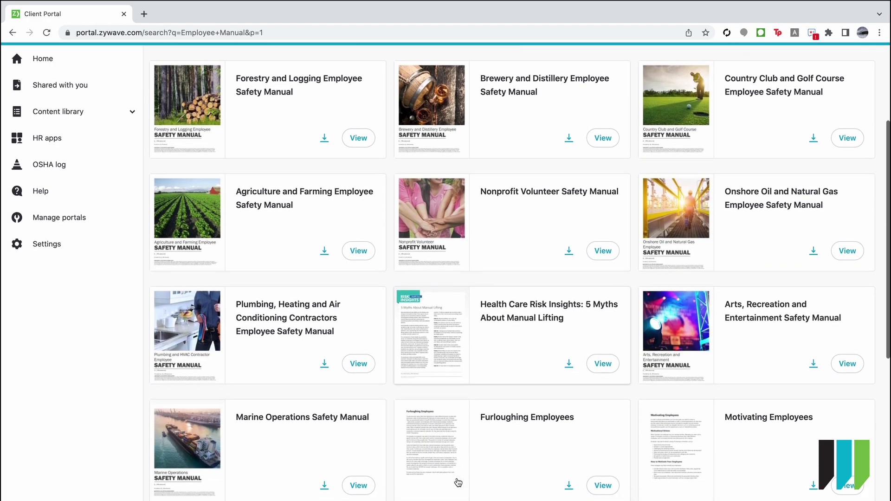
scroll(458, 483, down, 1)
scroll(457, 482, down, 3)
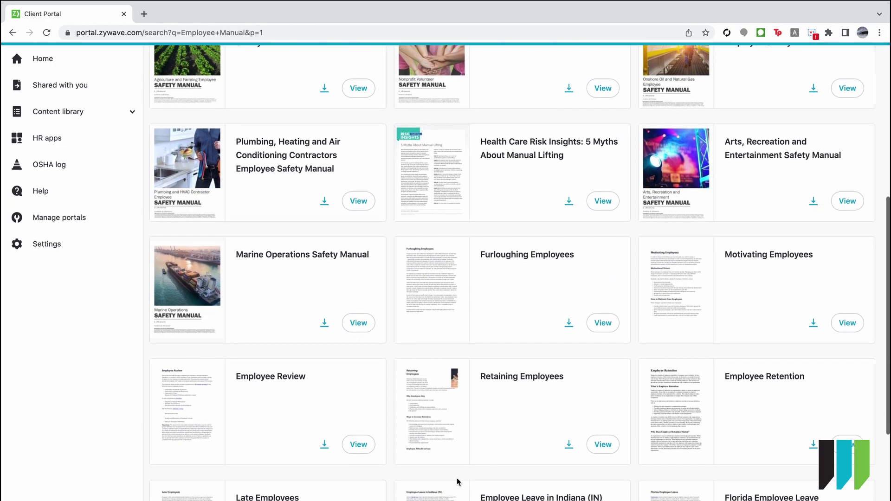
scroll(456, 478, down, 1)
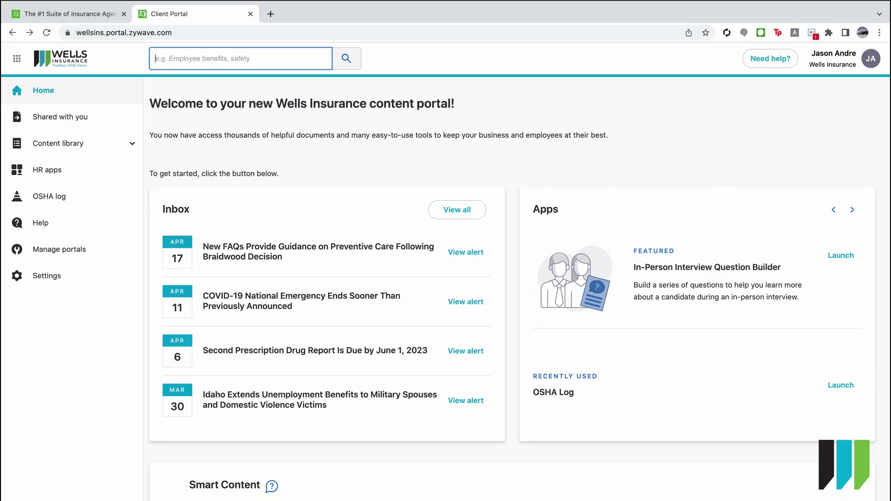
Search for 'Sexual Harassment' and play the Sexual Harassment in the Workplace video.
text(Sexual Harassment)
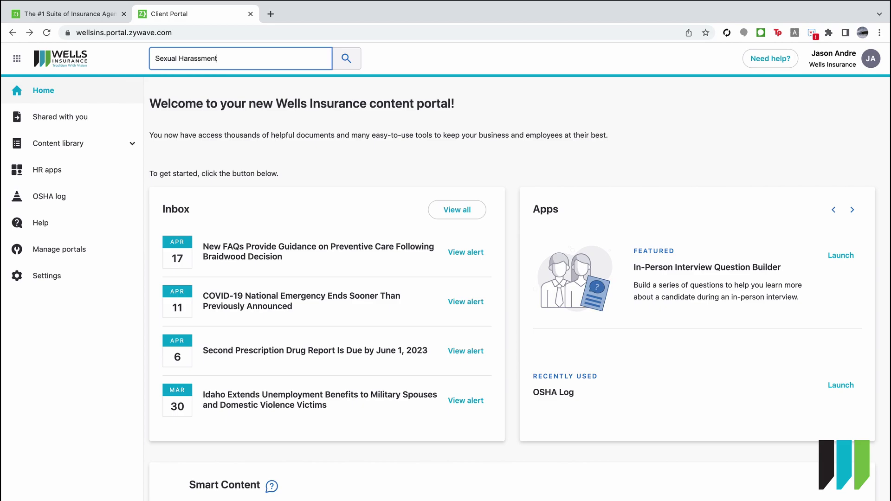
key(Return)
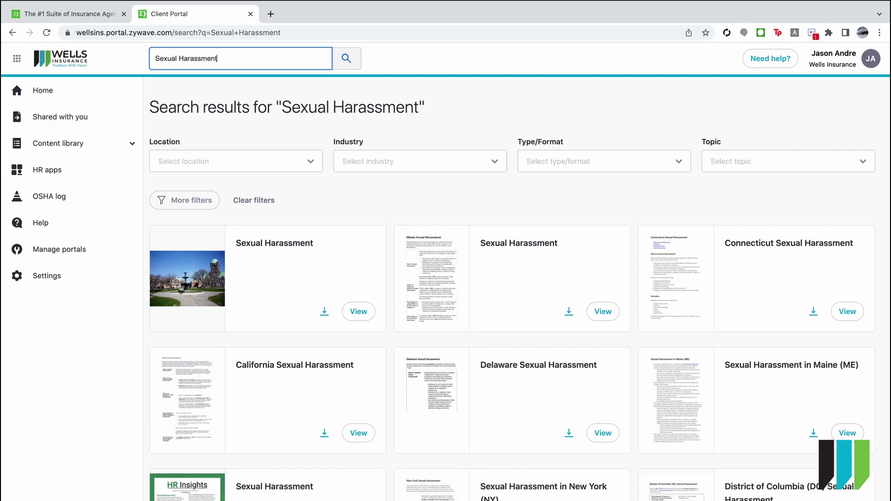
scroll(394, 392, down, 5)
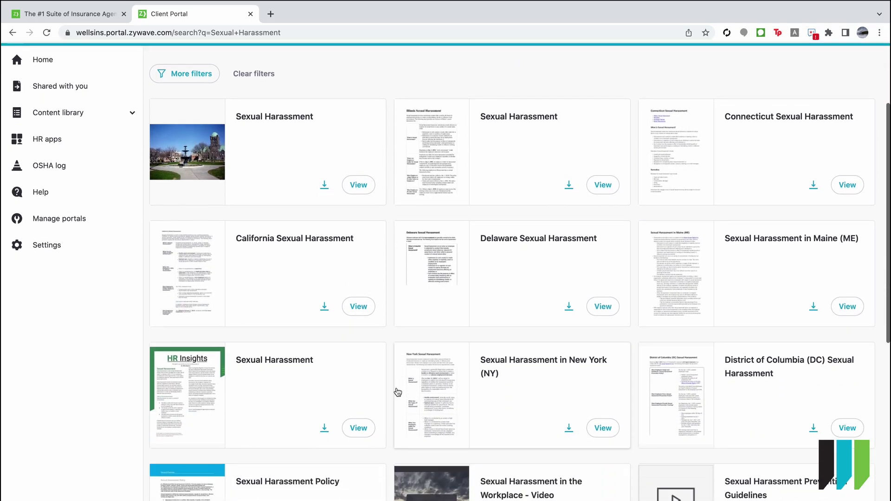
scroll(383, 440, down, 4)
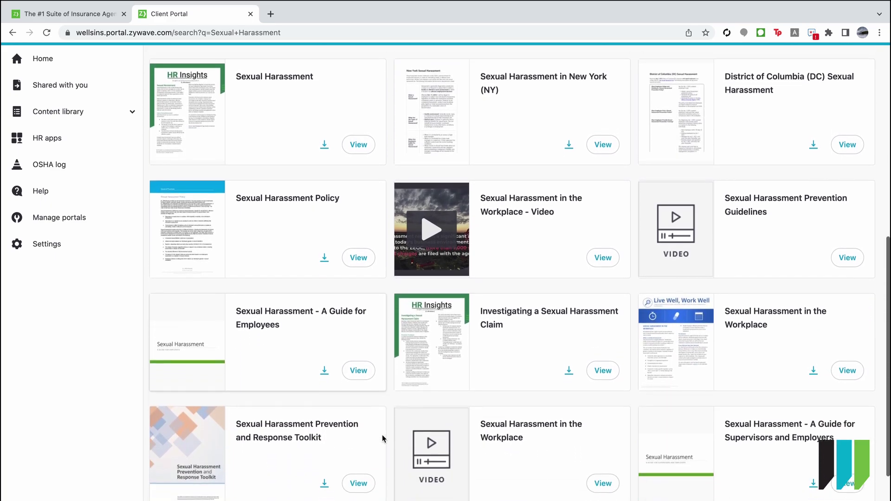
click(434, 228)
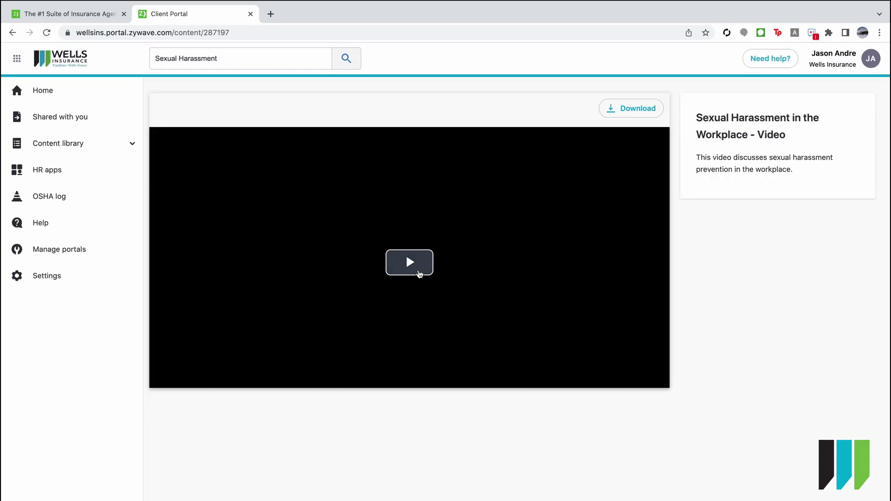
click(418, 269)
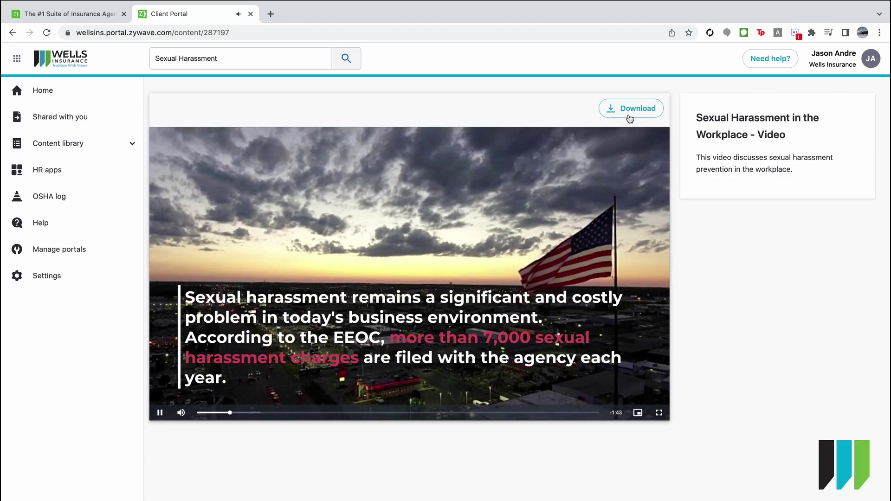
Cancel the video's download options and open the HR Insights Sexual Harassment article.
click(630, 115)
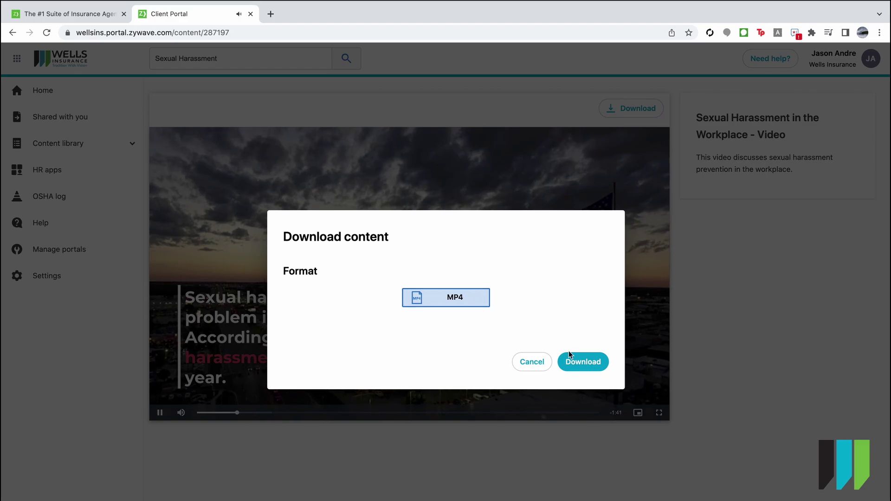
click(524, 367)
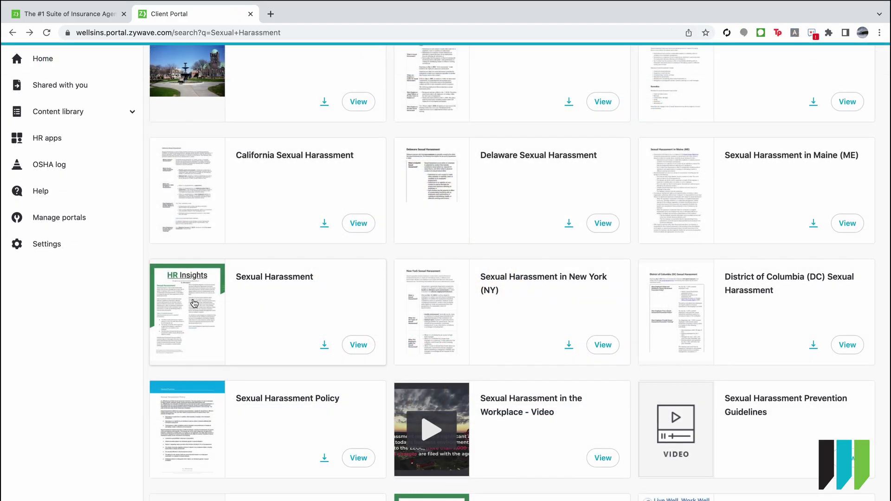
click(193, 301)
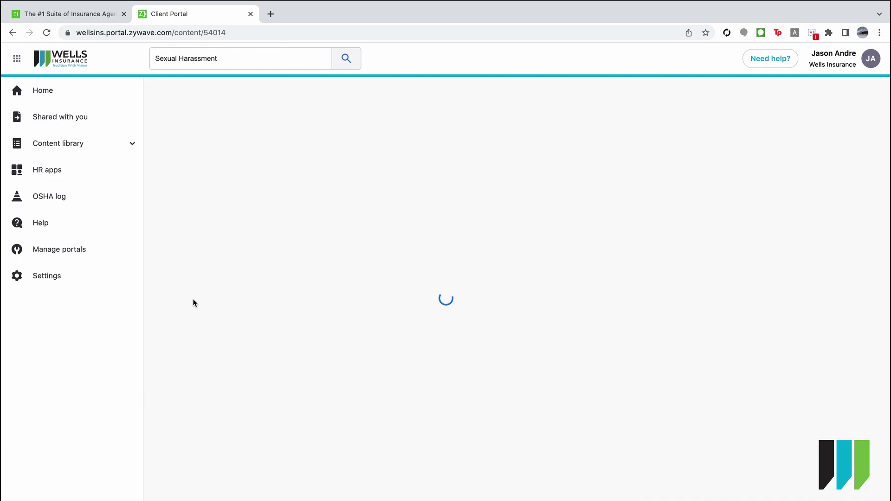
From the Sexual Harassment results, open and scroll the 47-page Prevention and Response Toolkit preview.
key(alt+Left)
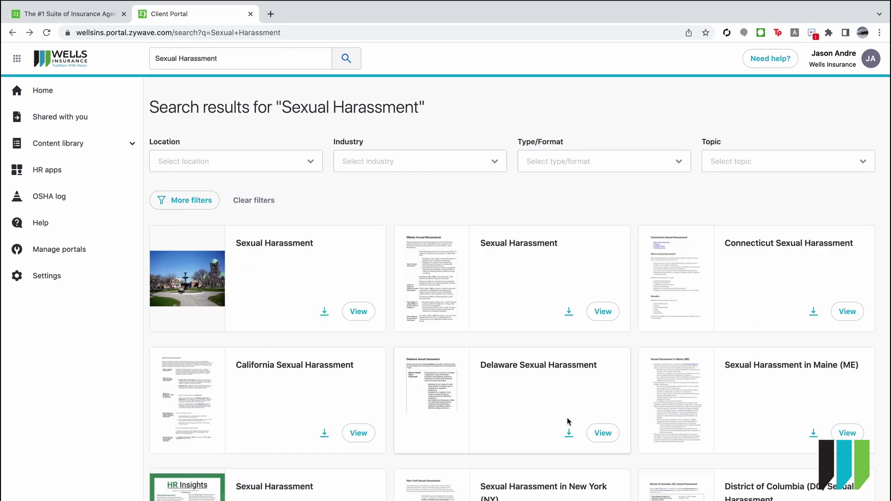
scroll(497, 422, down, 5)
scroll(497, 422, down, 5)
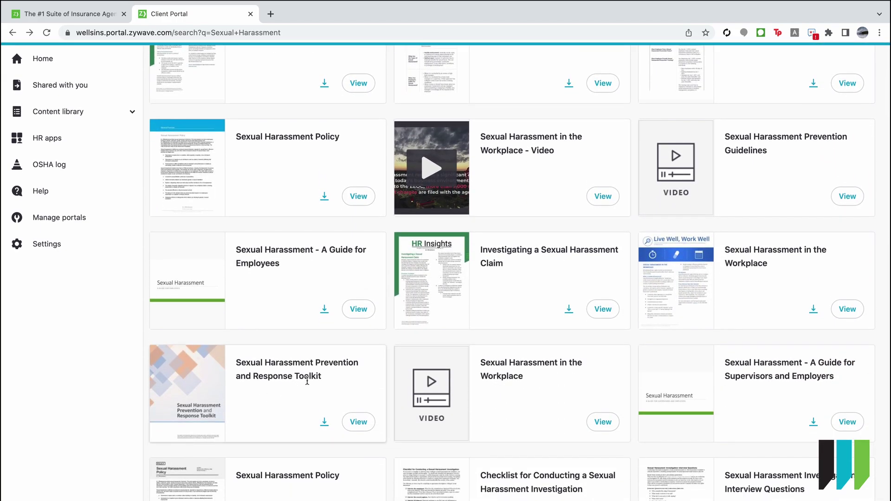
click(213, 393)
scroll(306, 422, down, 5)
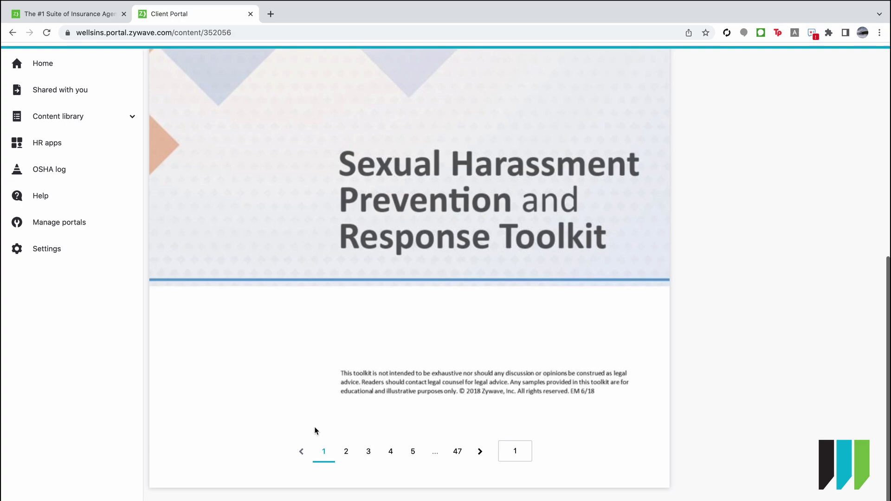
scroll(313, 427, up, 4)
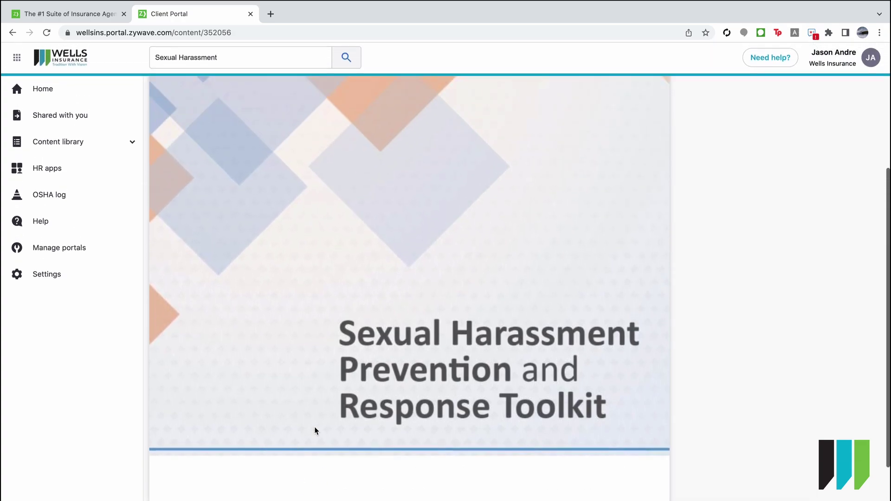
scroll(314, 427, up, 4)
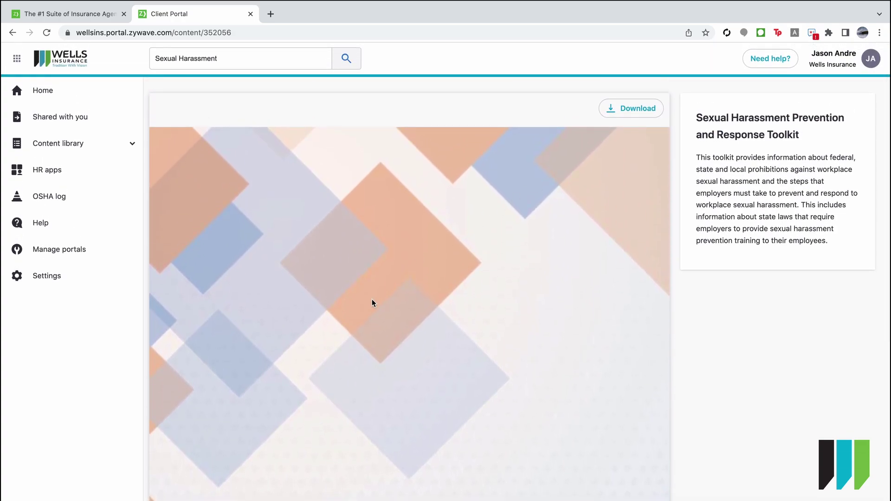
scroll(372, 299, down, 3)
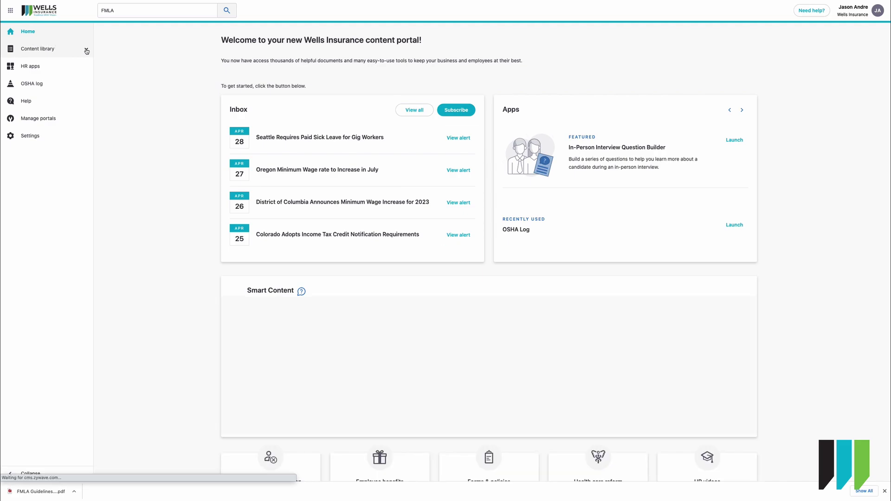
Expand Content library in the sidebar to reveal Discipline & Termination through Wellness.
click(87, 50)
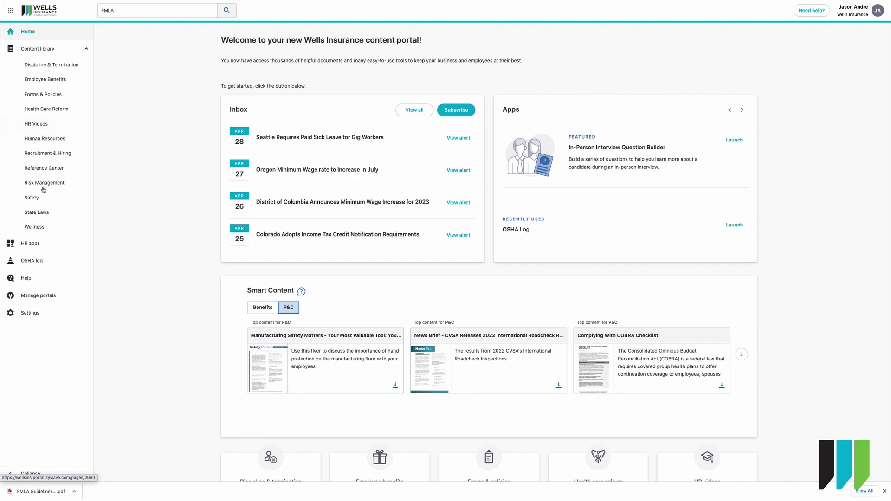
click(40, 213)
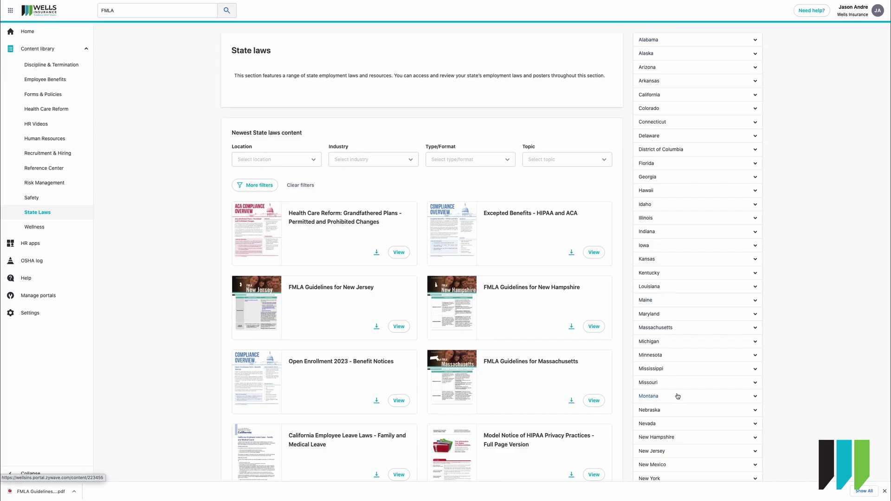
scroll(676, 393, down, 3)
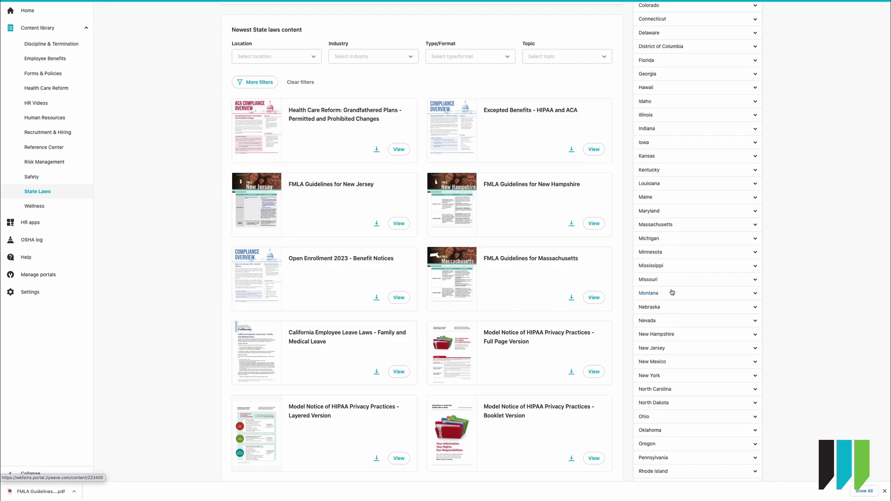
click(755, 389)
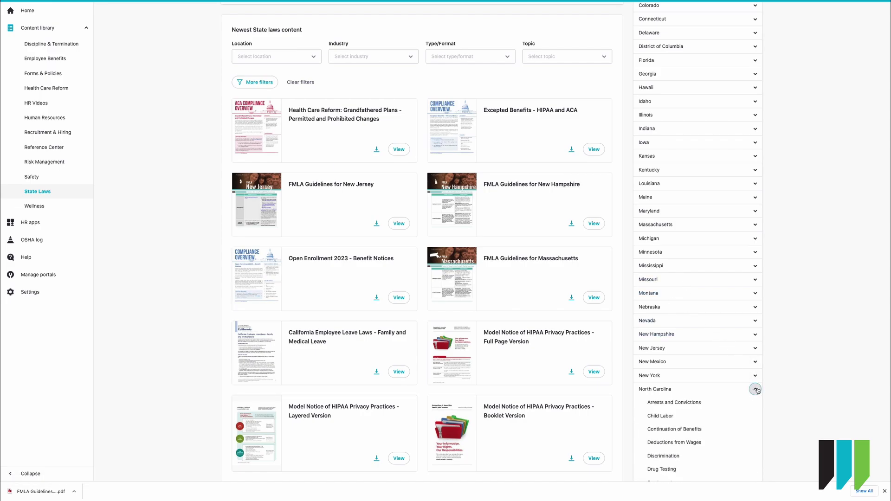
scroll(723, 362, down, 5)
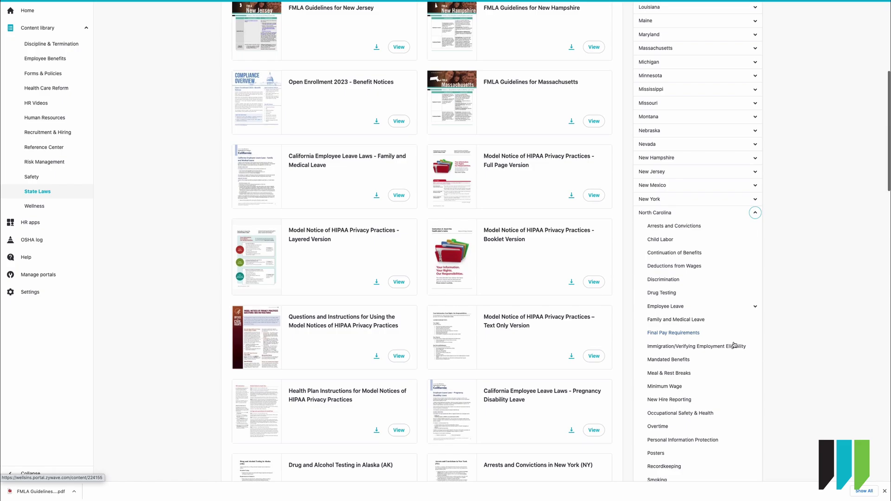
scroll(734, 344, down, 2)
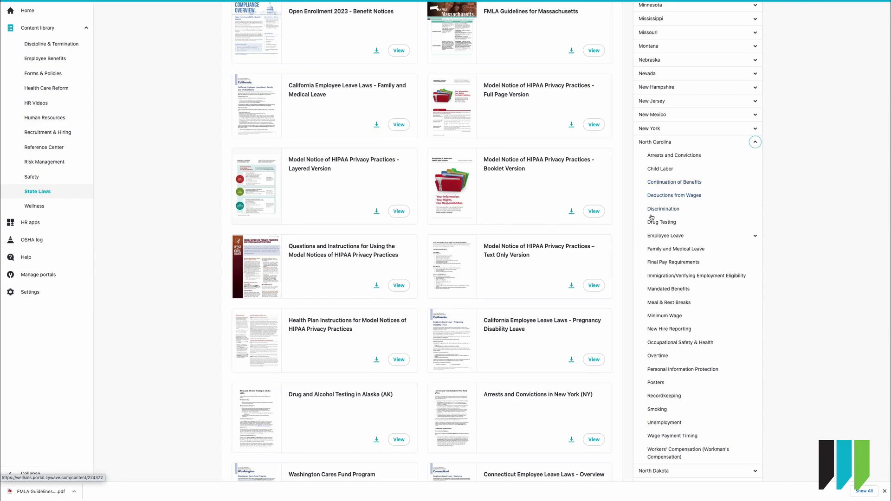
click(659, 248)
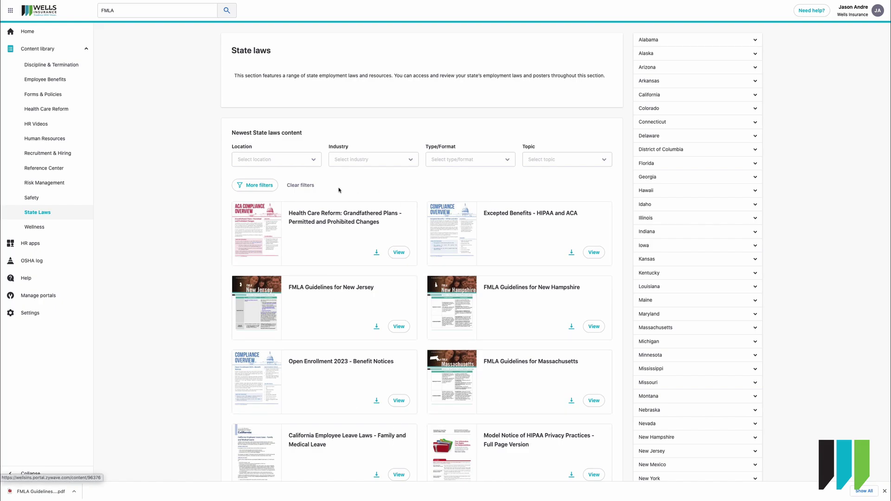
click(316, 161)
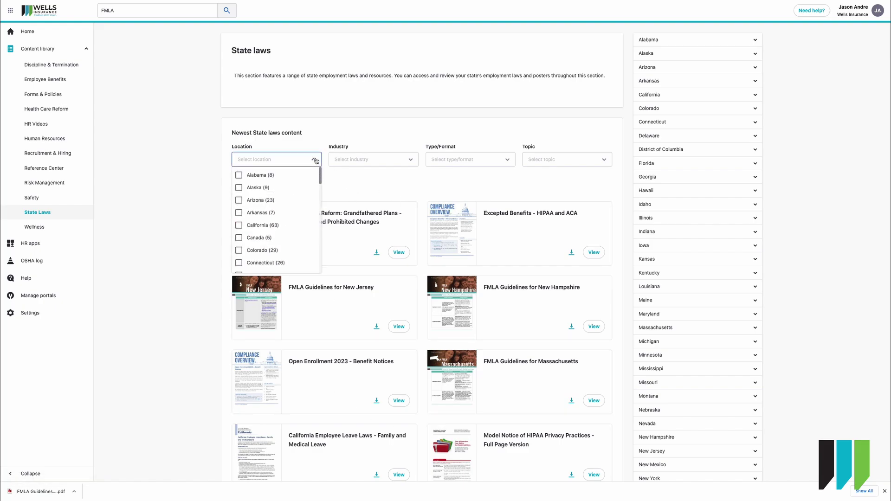
click(316, 161)
click(410, 161)
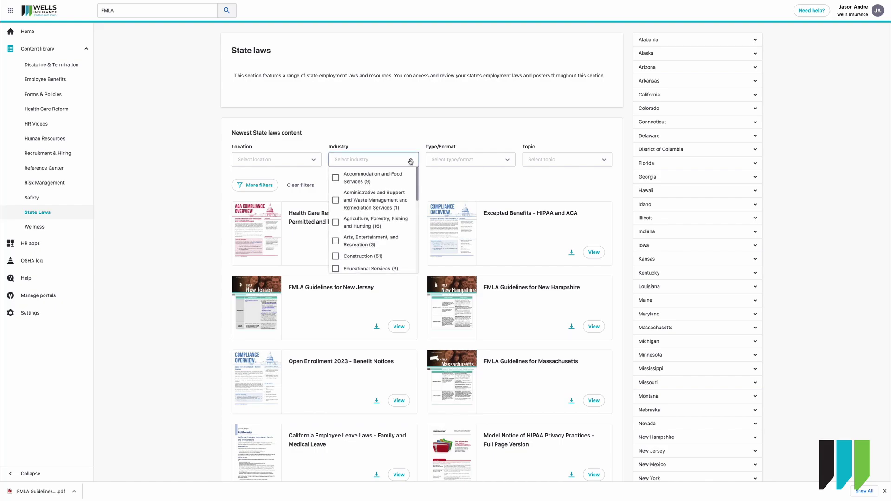
click(411, 161)
click(508, 161)
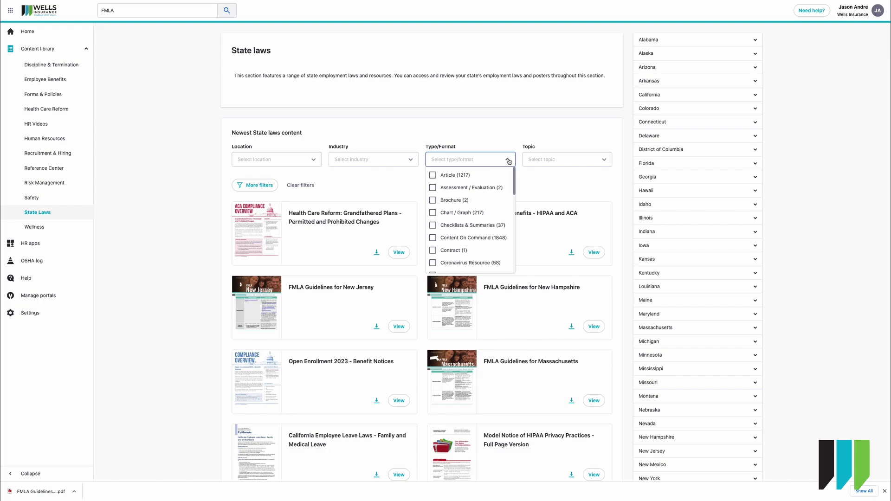
click(509, 161)
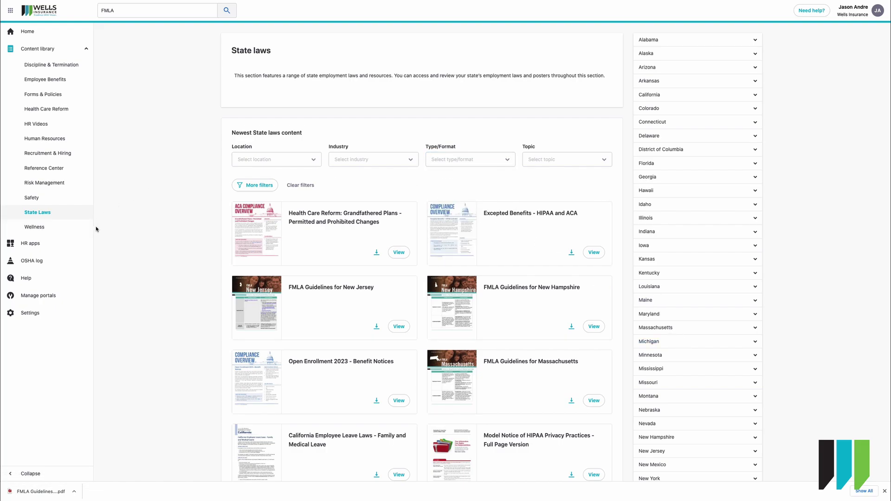
Open the Discipline & Termination section and scroll through its items.
click(52, 65)
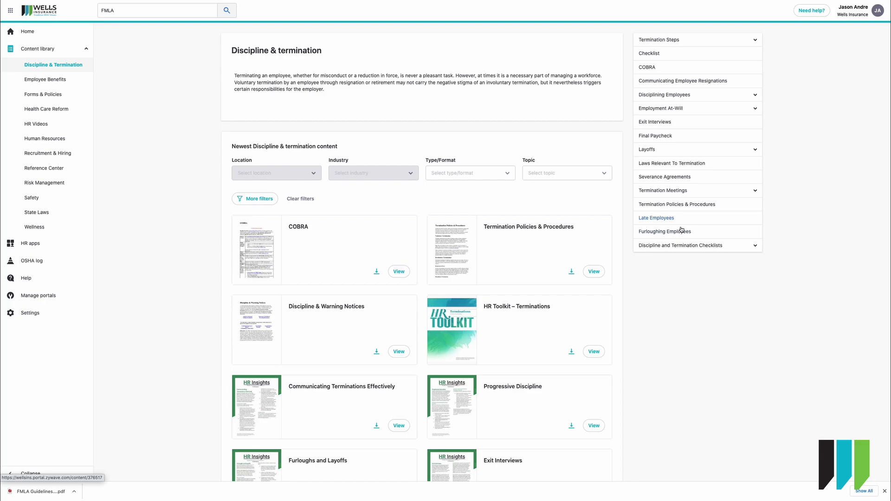
scroll(331, 296, down, 4)
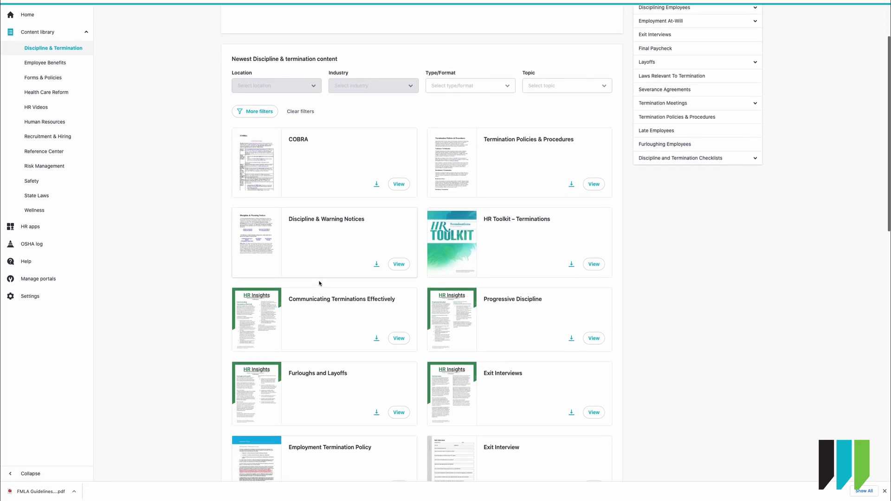
scroll(327, 251, down, 10)
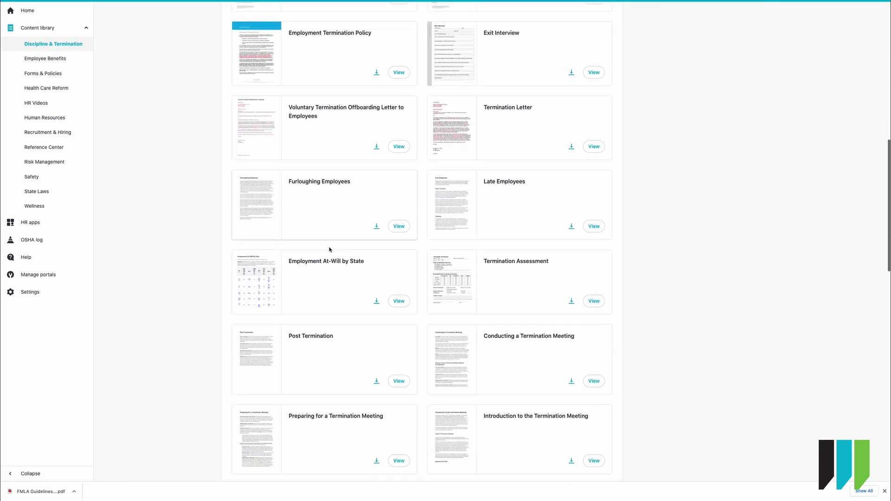
scroll(329, 250, down, 15)
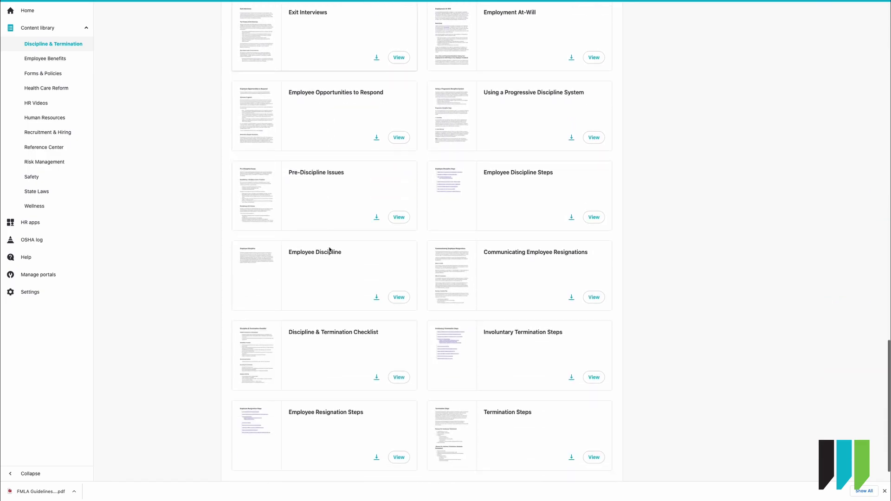
scroll(329, 250, up, 20)
Open COBRA Qualifying Events under Employee Benefits' COBRA topic, then go to Forms & Policies.
click(59, 82)
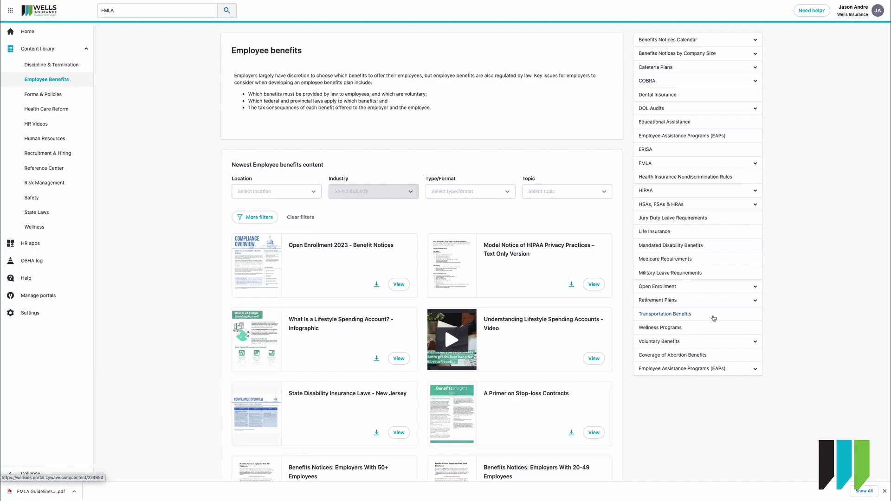
click(755, 82)
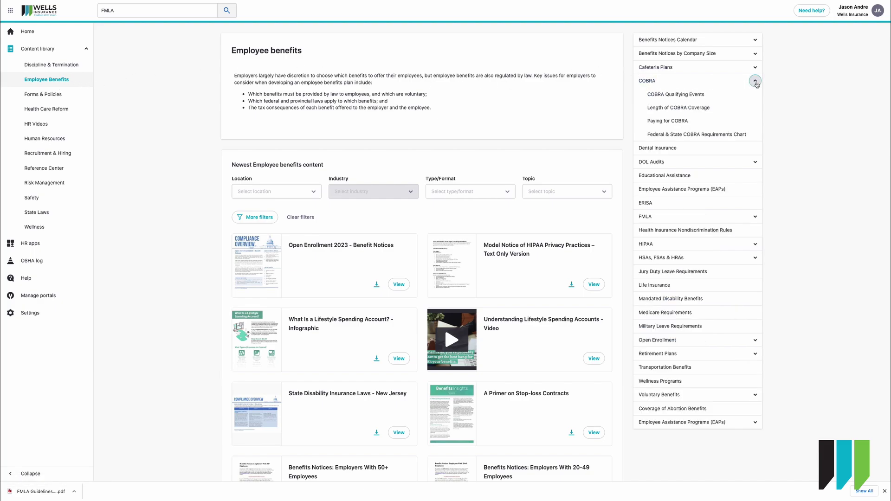
click(681, 96)
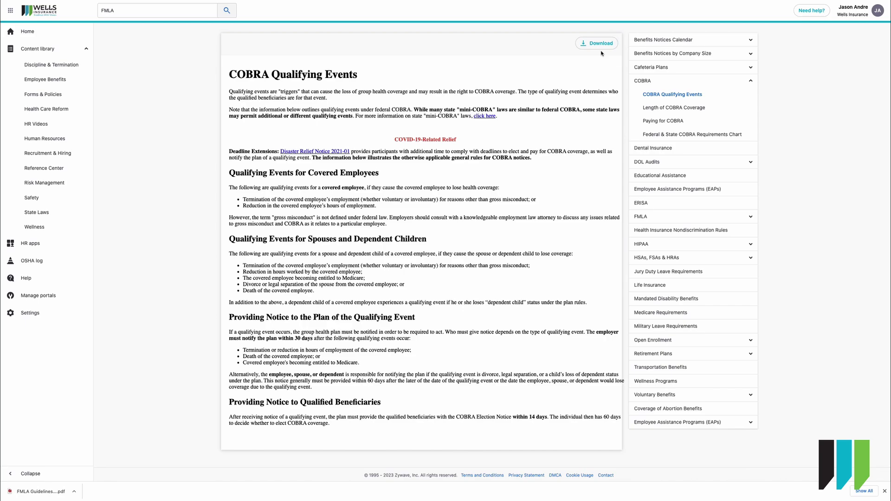
click(32, 97)
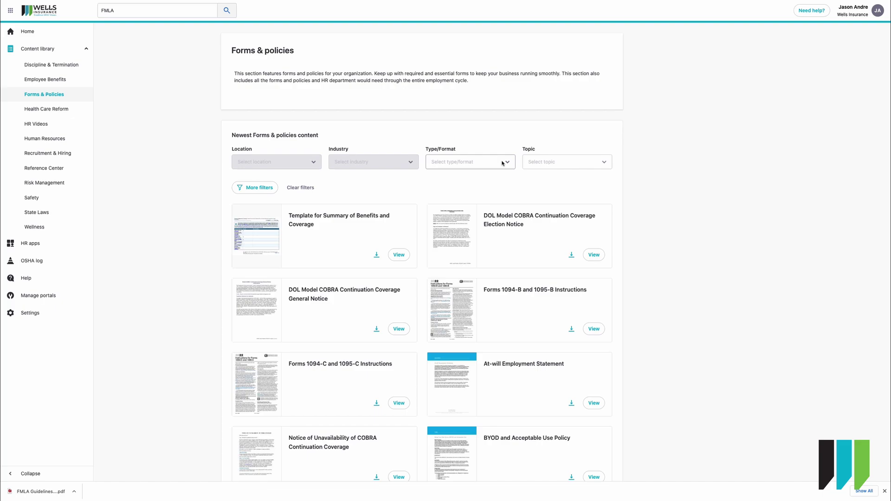
View the Health Care Reform section, then the HR Videos section.
click(46, 109)
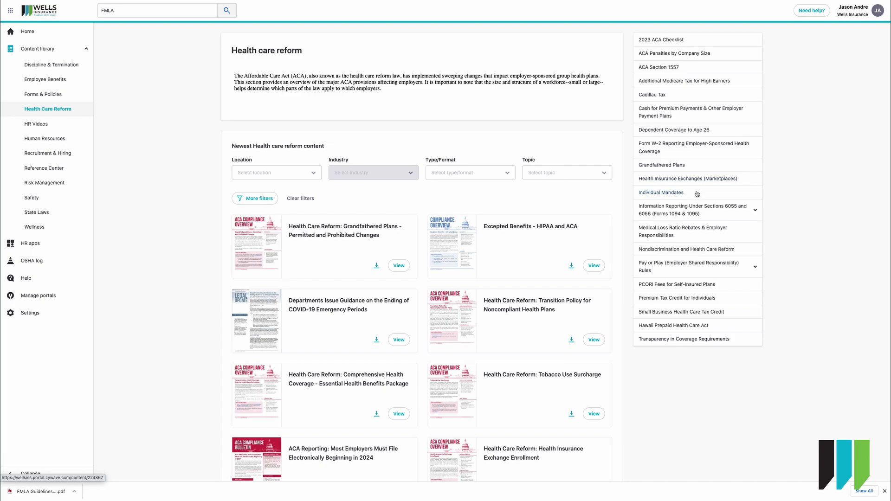
scroll(294, 246, down, 3)
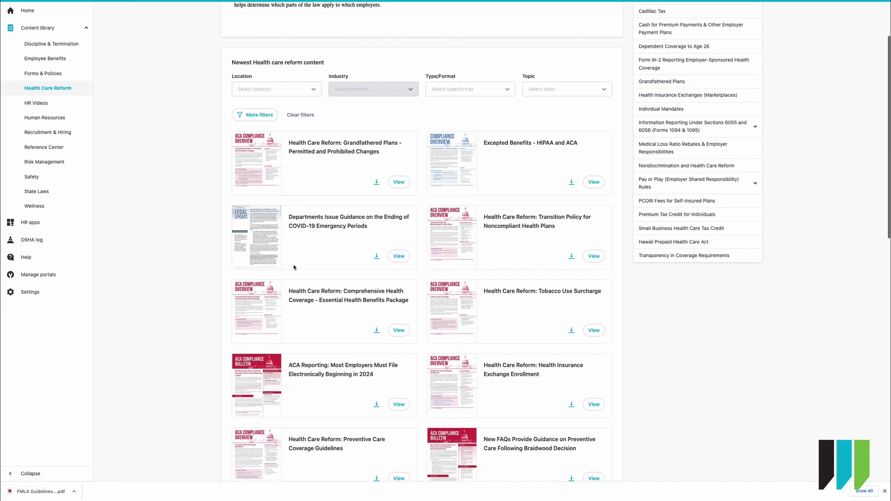
click(48, 103)
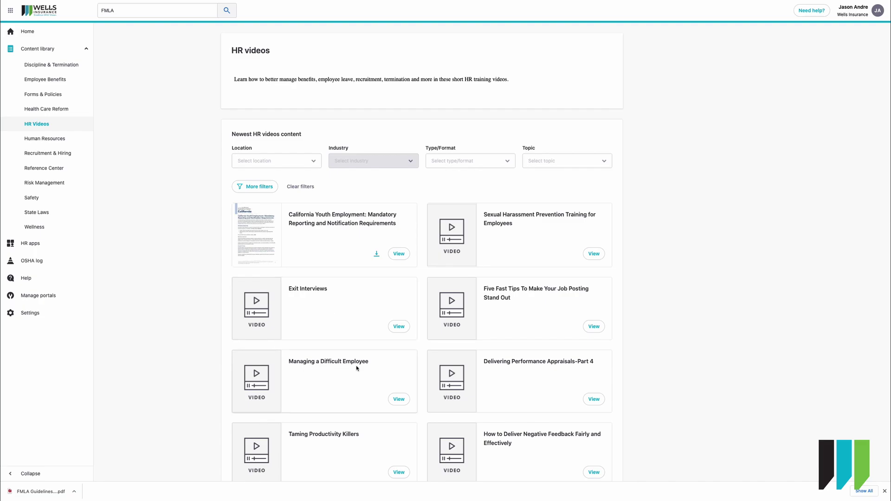
Expand Employee Retention in Human Resources, then move on to Recruitment & Hiring.
click(37, 139)
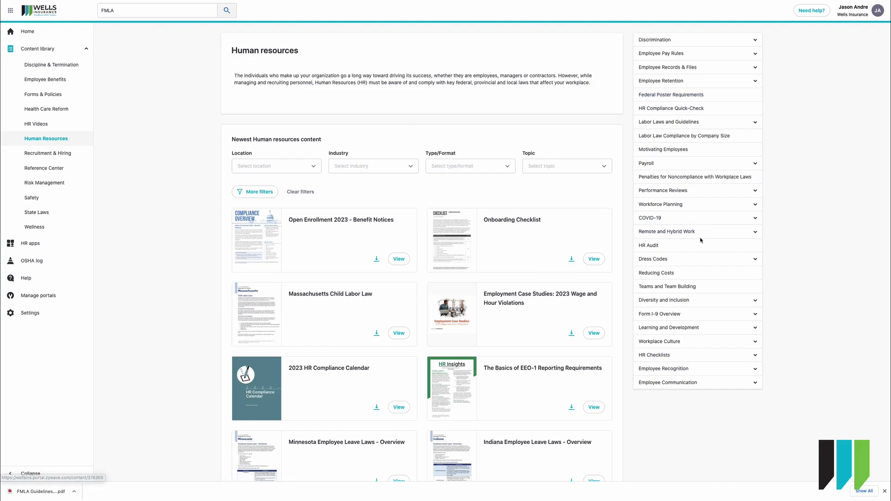
click(754, 81)
scroll(38, 138, down, 2)
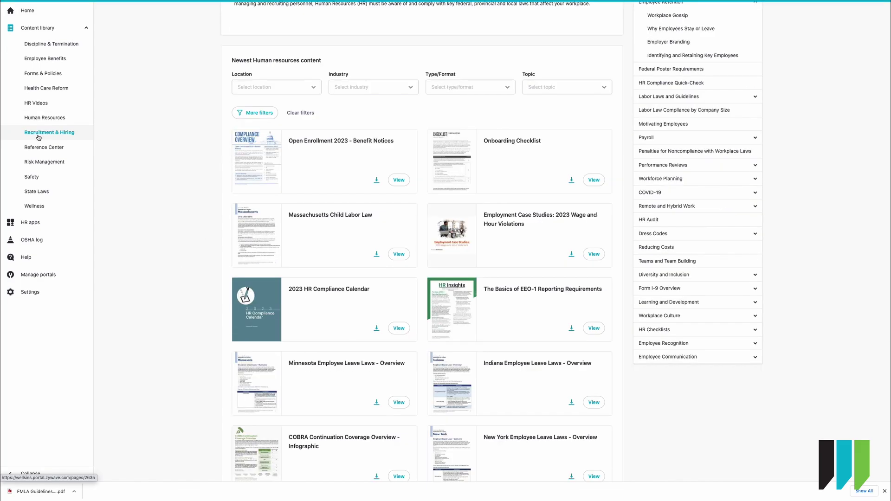
click(38, 138)
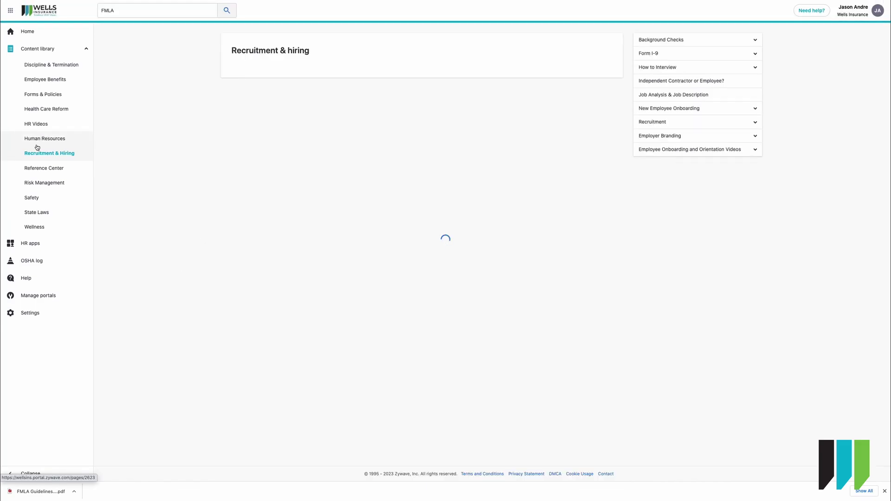
Visit Reference Center, then scroll through the Risk Management section.
click(50, 171)
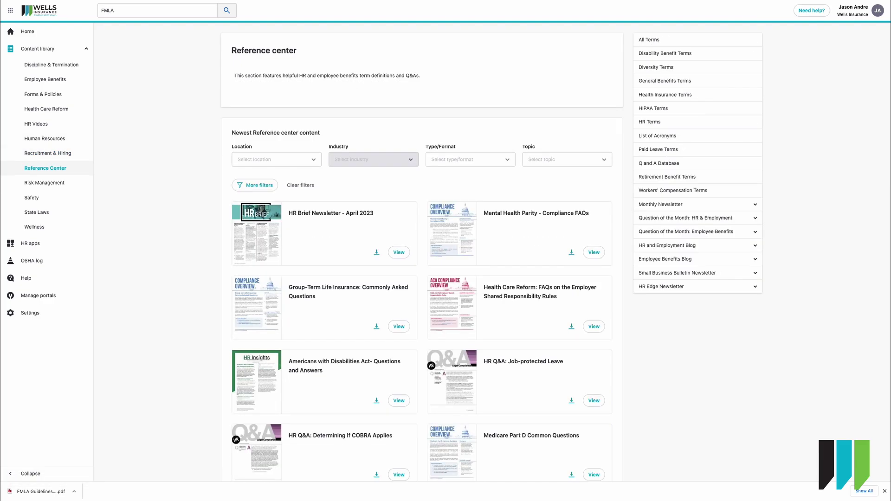
click(47, 183)
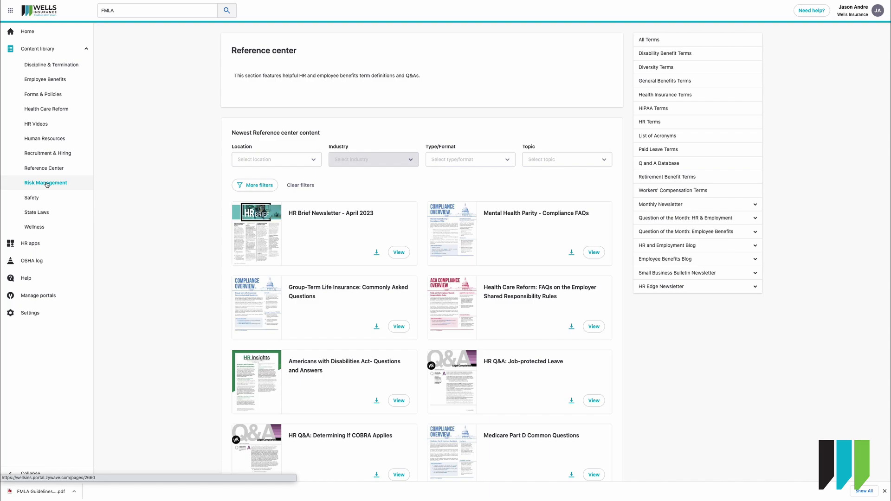
scroll(210, 224, down, 5)
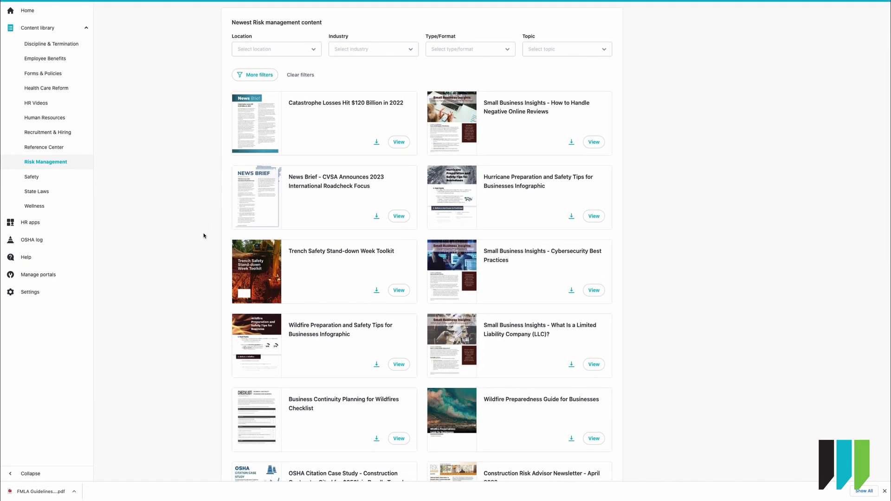
scroll(205, 265, down, 2)
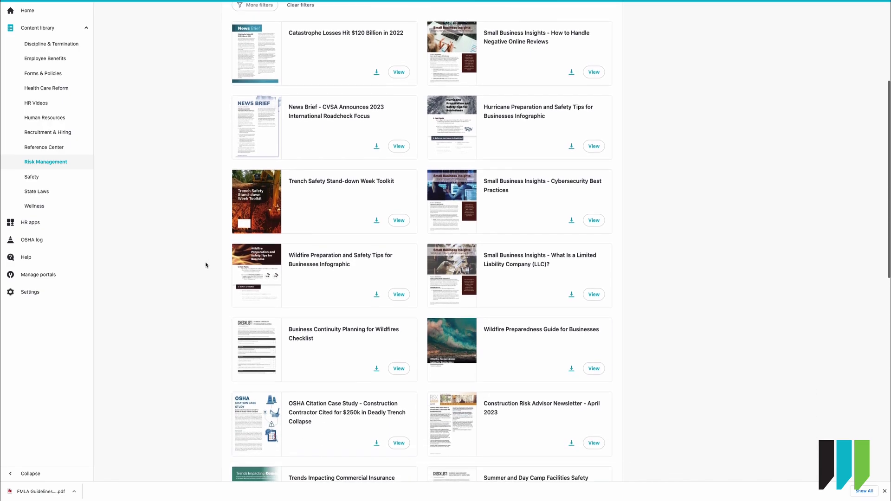
scroll(207, 262, down, 3)
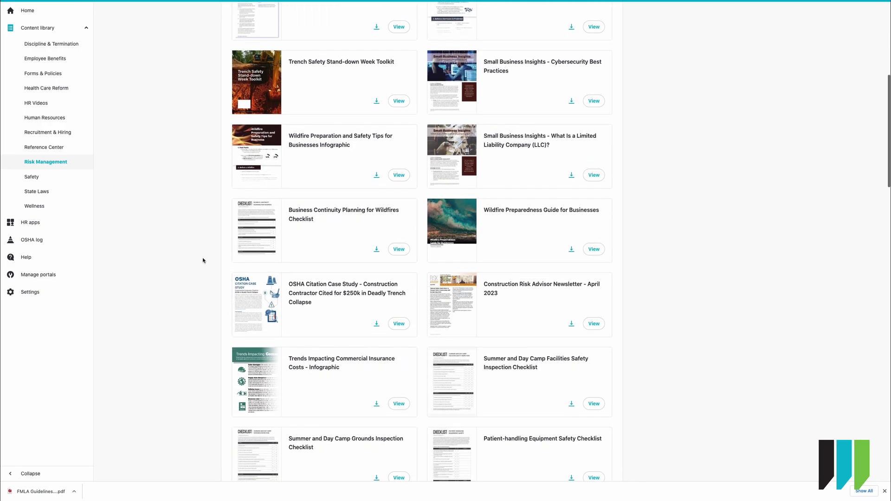
scroll(203, 261, down, 1)
scroll(204, 262, down, 5)
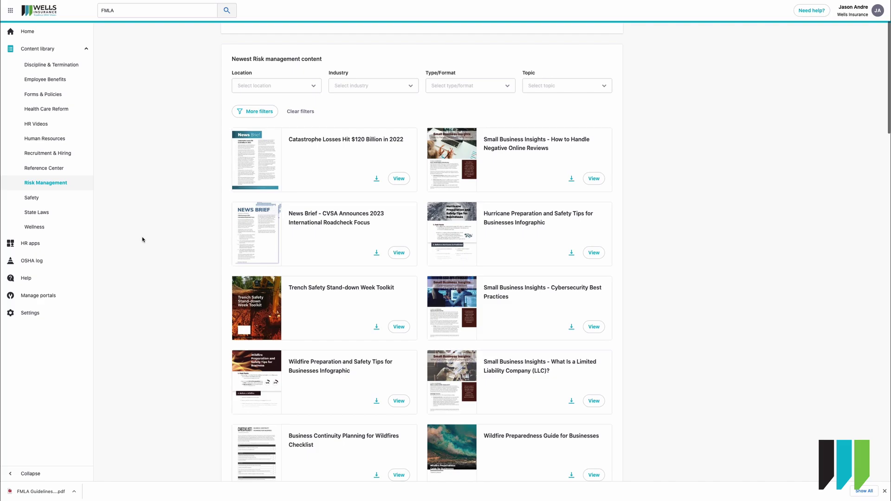
Browse the Safety, State Laws and Wellness sections in turn.
click(32, 198)
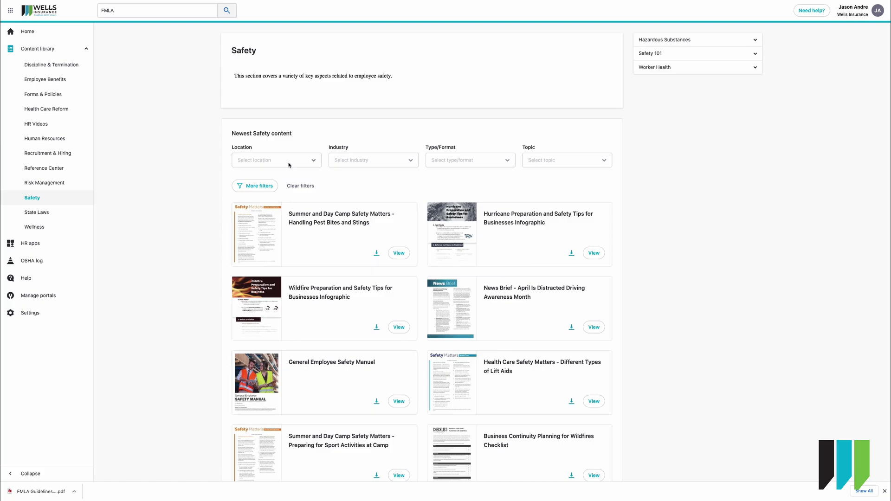
click(42, 213)
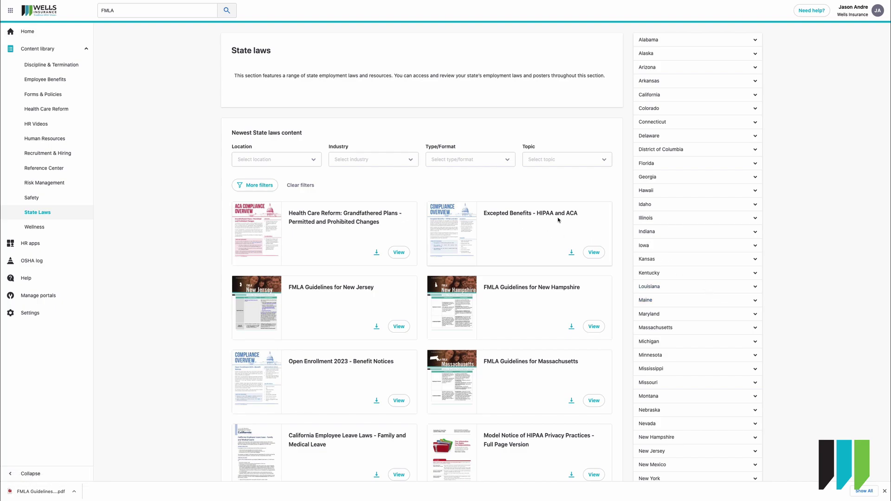
scroll(495, 296, down, 3)
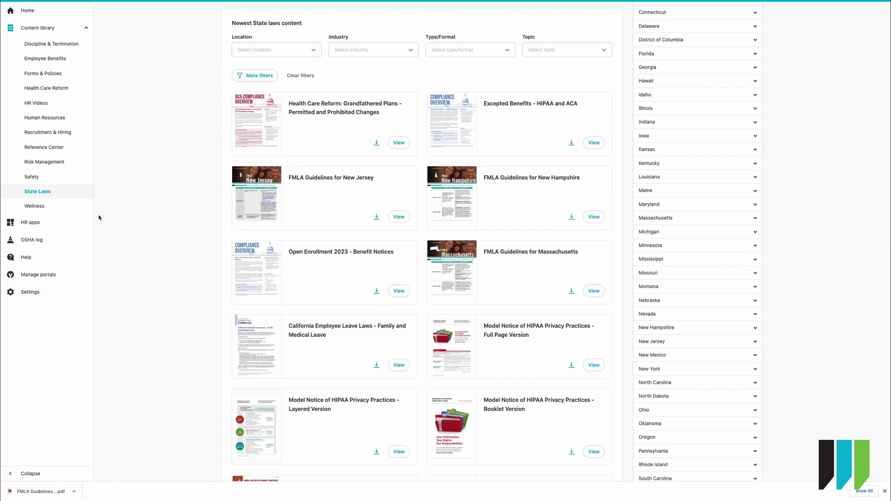
click(40, 207)
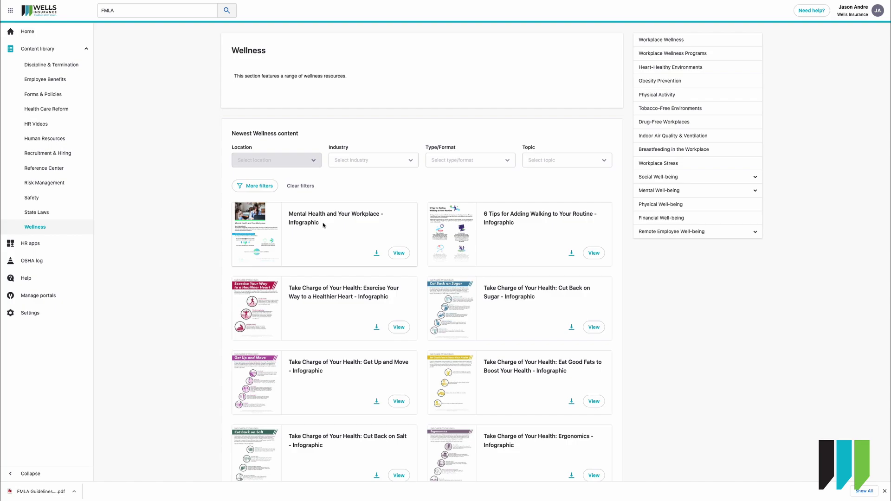
scroll(323, 225, down, 3)
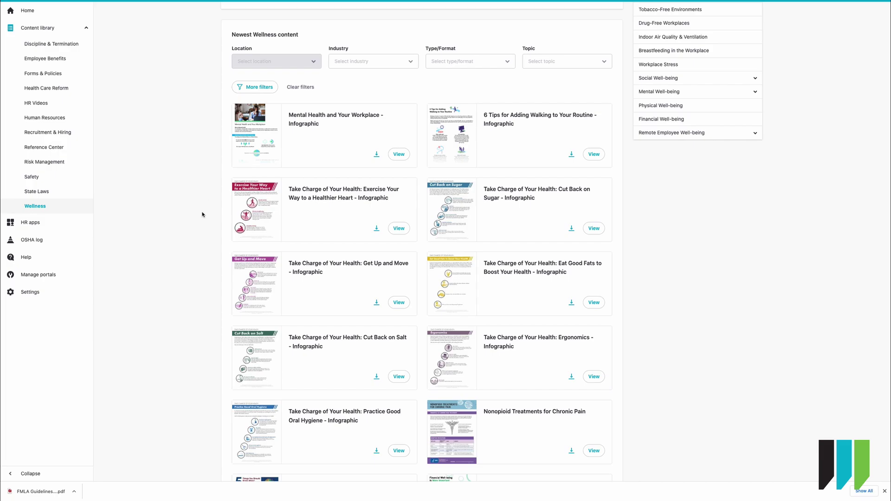
scroll(201, 218, up, 3)
Collapse the Content library list and go to the HR apps page.
click(86, 50)
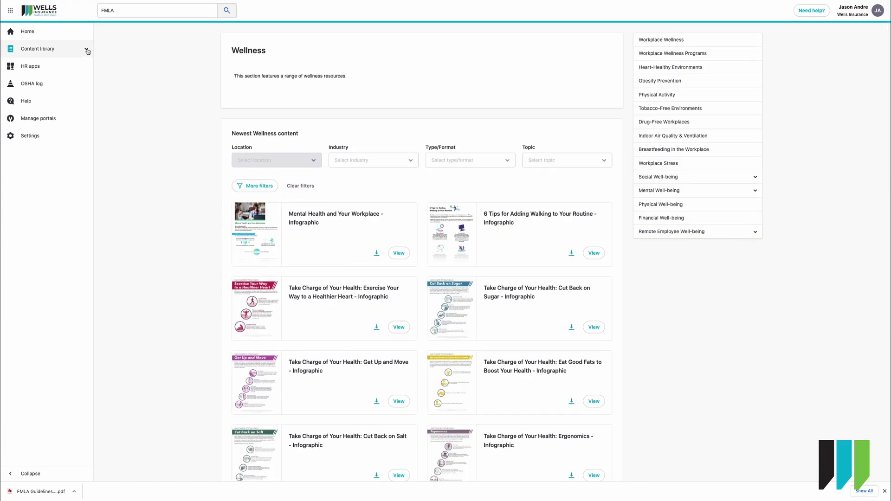
click(26, 68)
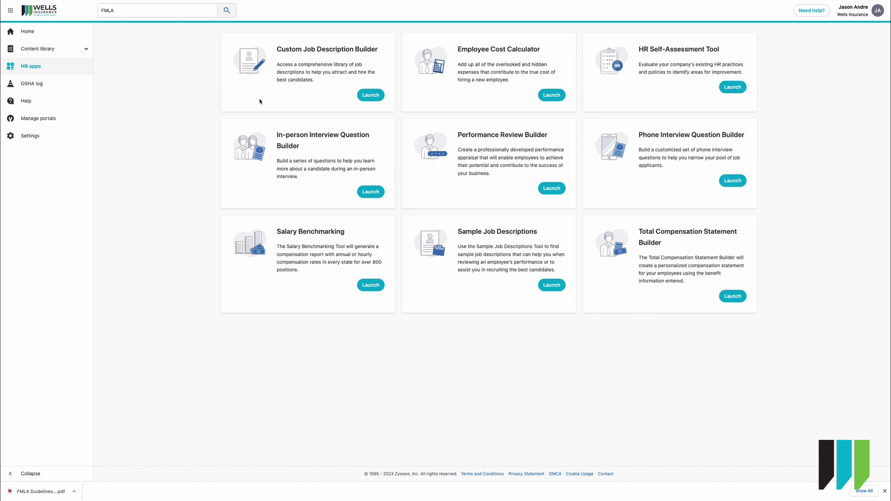
In Custom Job Description Builder, pick Architecture and Engineering and Aerospace Engineers, then continue.
click(370, 95)
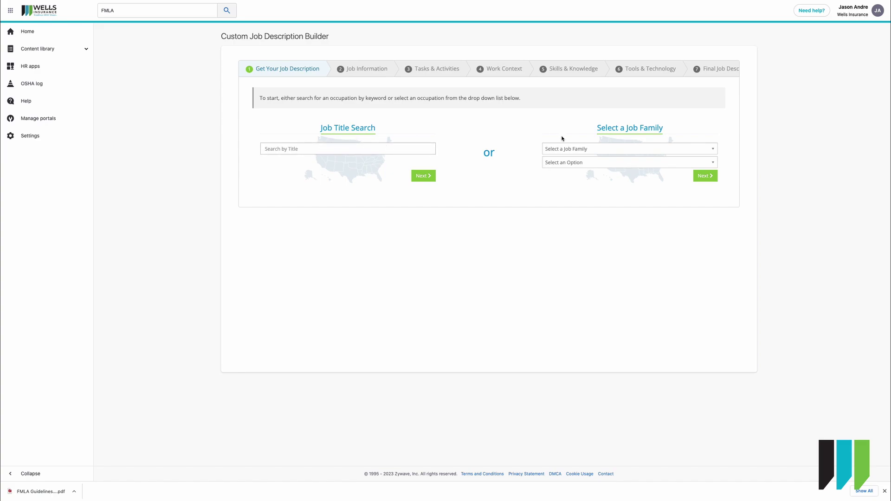
click(587, 150)
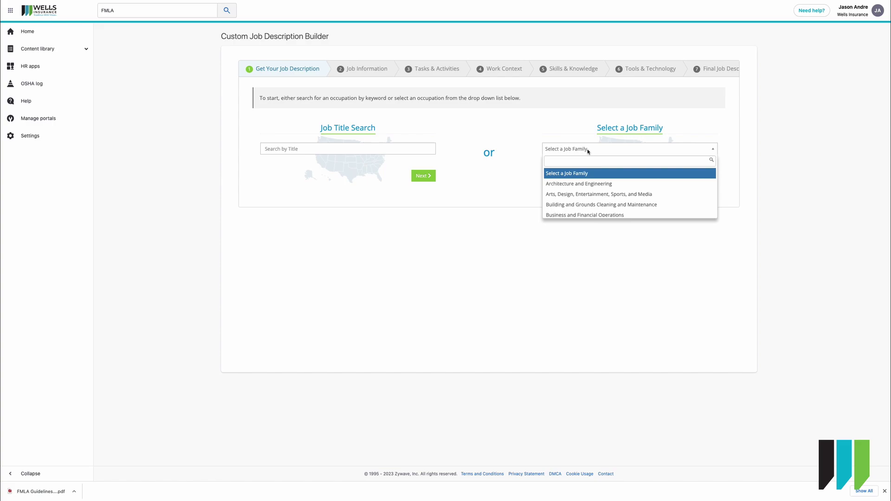
click(584, 184)
click(607, 163)
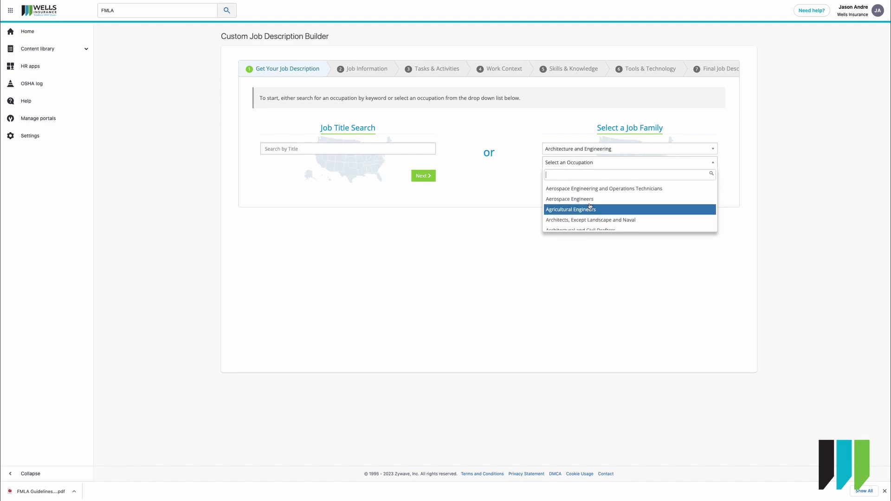
click(588, 207)
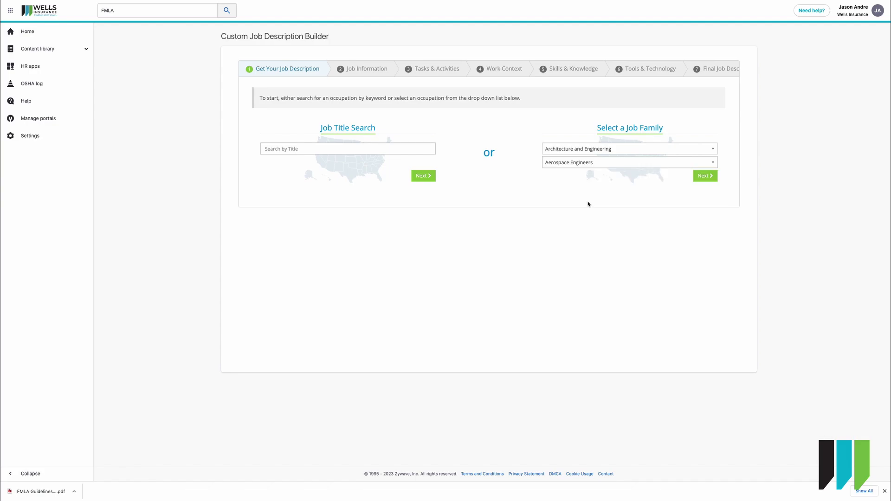
click(706, 178)
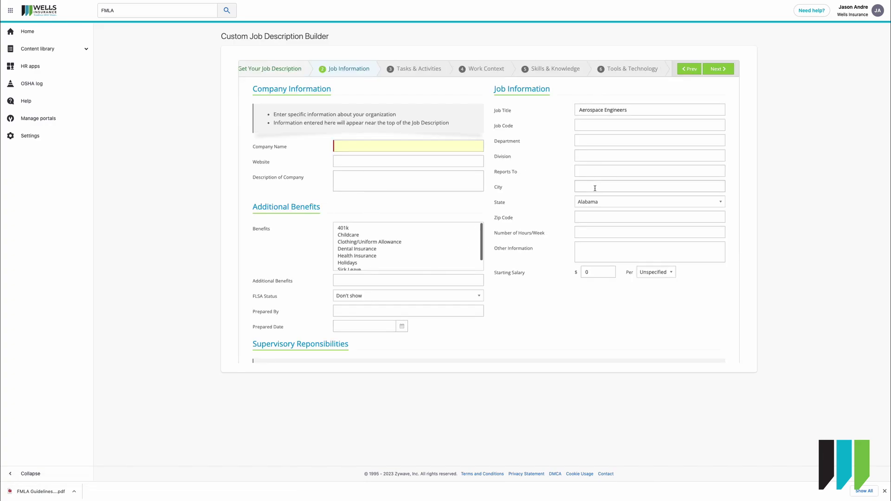
scroll(550, 254, down, 3)
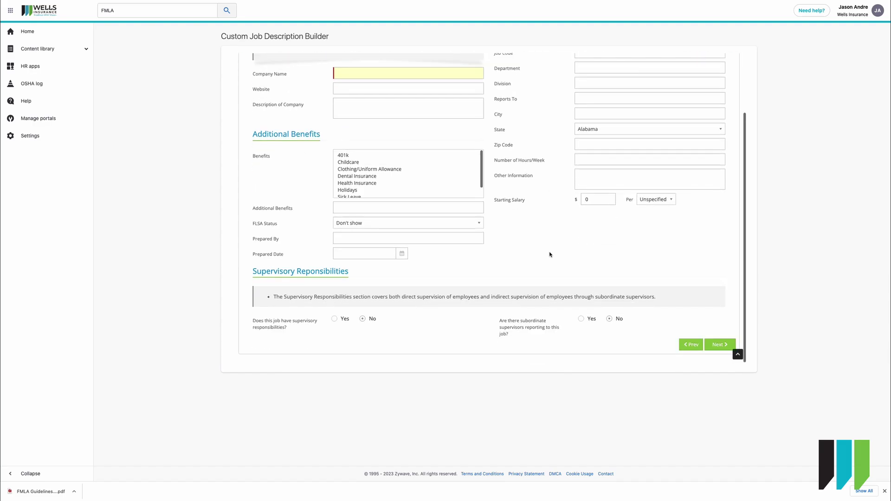
scroll(550, 254, up, 3)
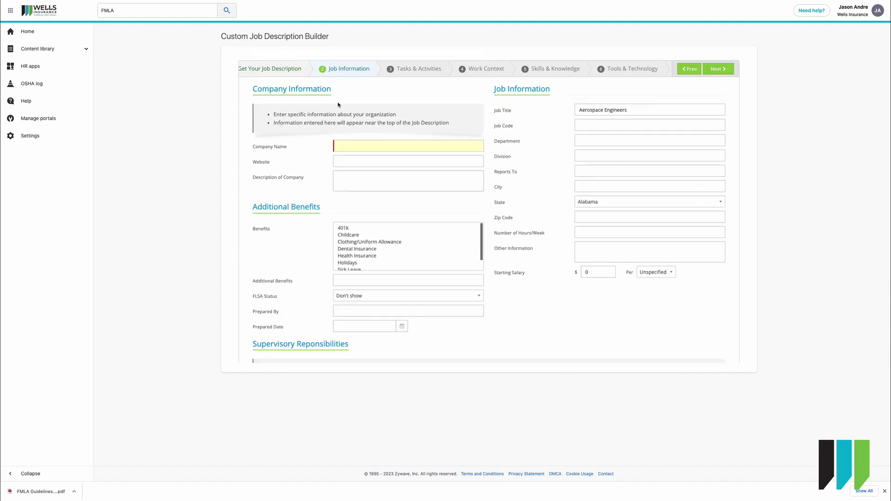
click(30, 66)
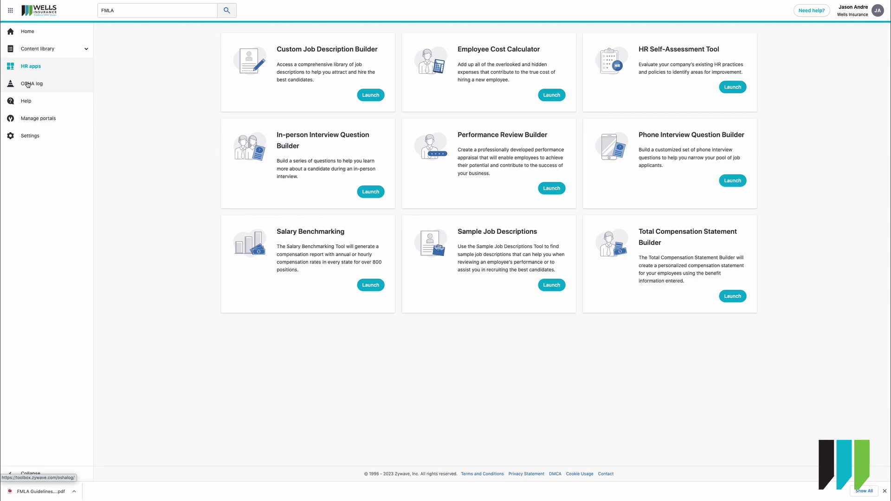
Open OSHA Log and review its Establishments and Work Hours tabs.
click(28, 85)
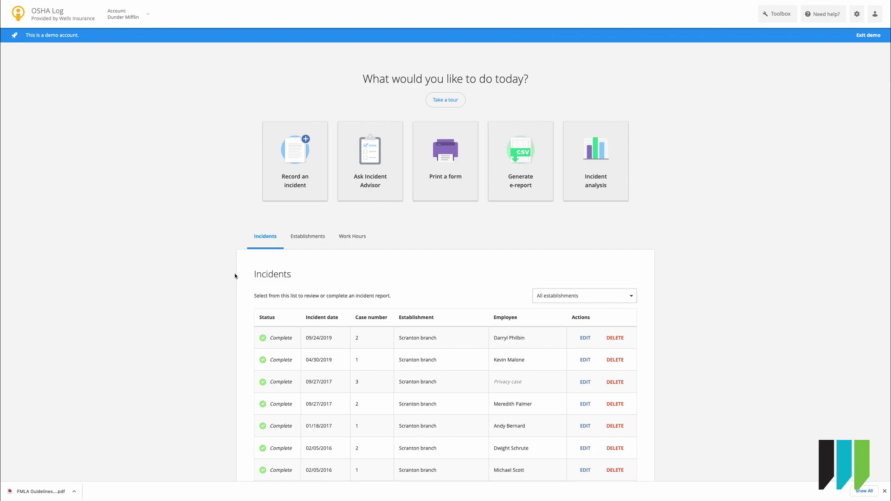
scroll(223, 277, down, 2)
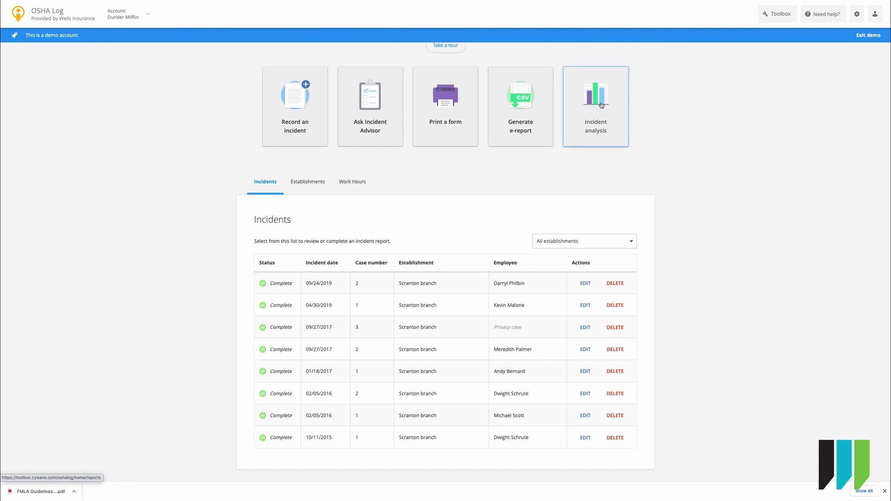
click(308, 181)
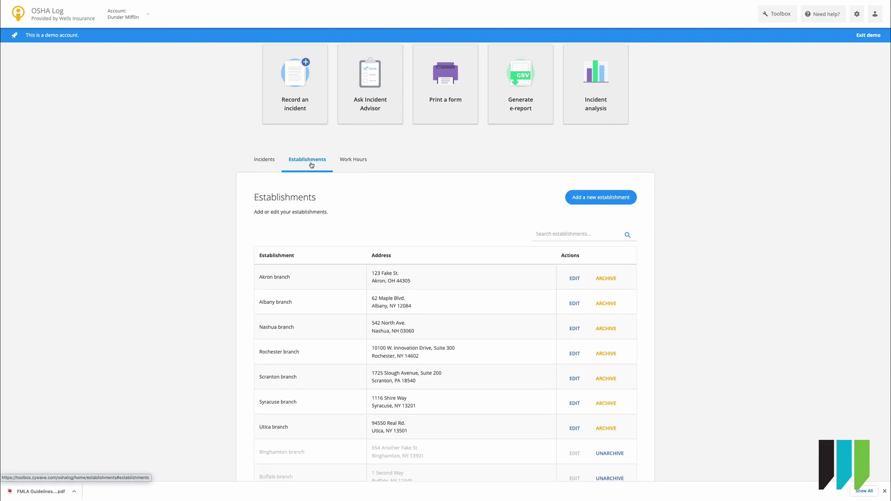
scroll(418, 305, down, 1)
scroll(418, 305, down, 2)
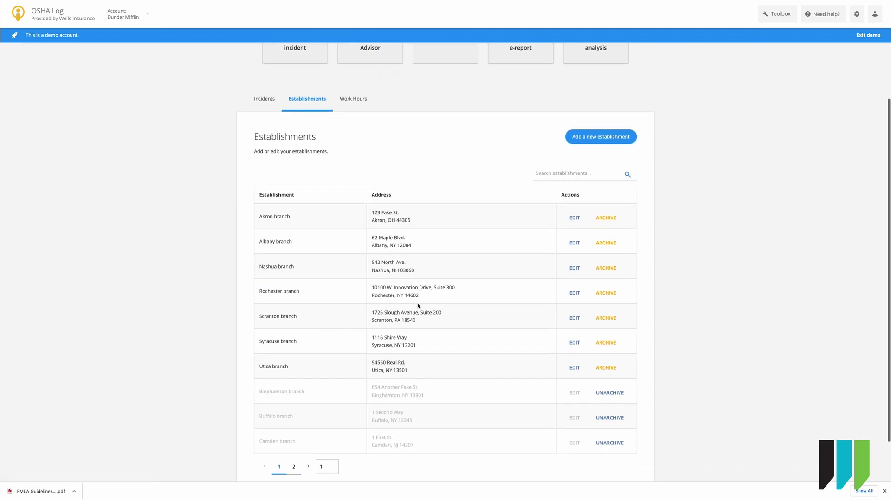
scroll(397, 302, up, 3)
click(345, 175)
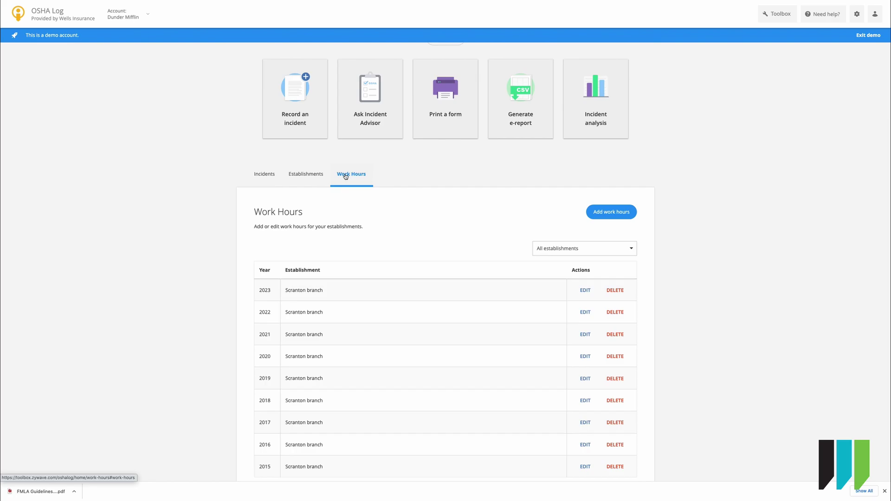
scroll(434, 351, down, 1)
scroll(434, 354, up, 1)
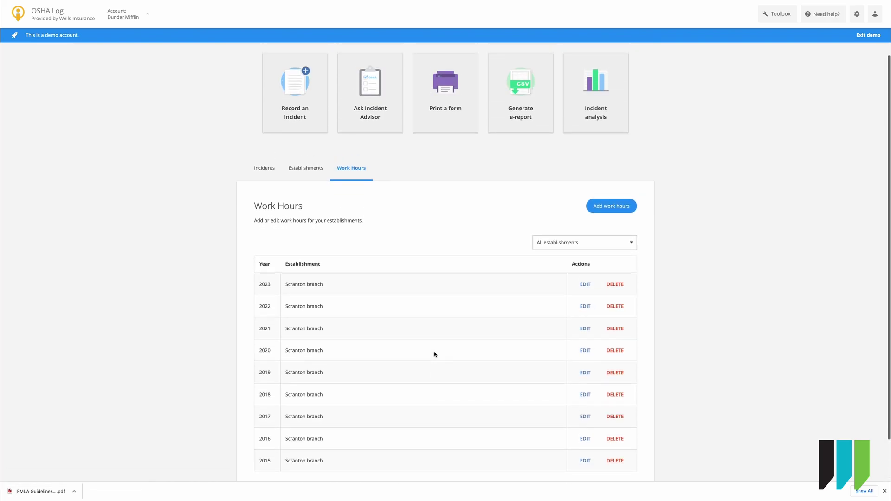
Run Incident Analysis for Scranton branch over 2012 to 2023.
click(598, 97)
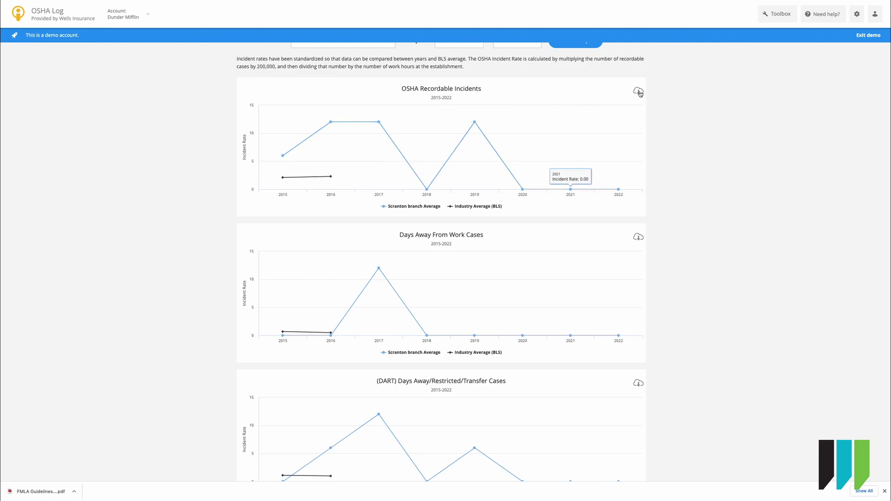
scroll(109, 332, down, 3)
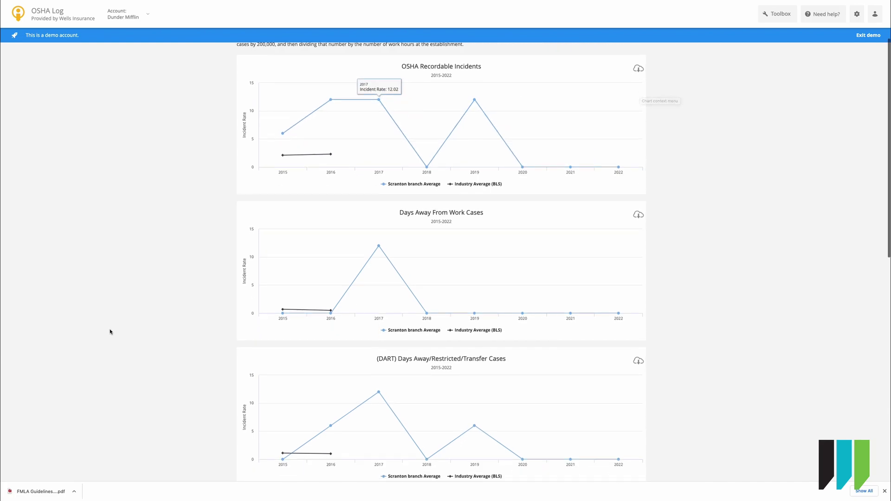
scroll(113, 351, down, 5)
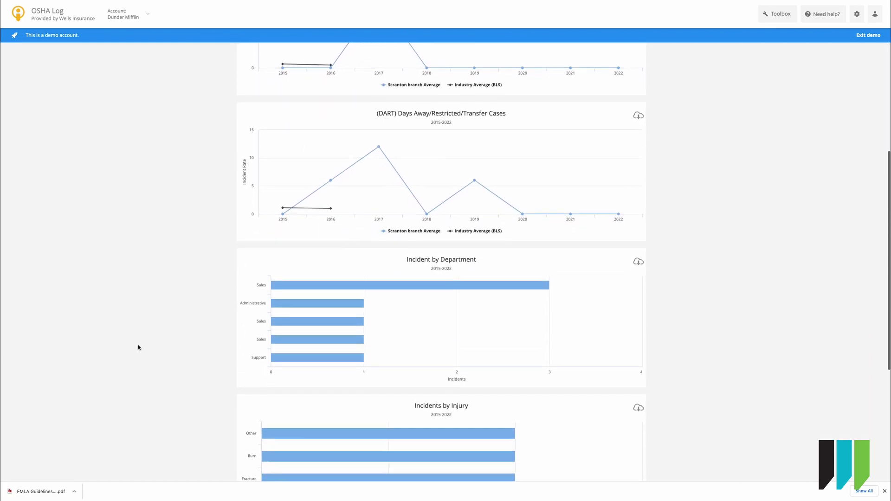
scroll(209, 313, down, 3)
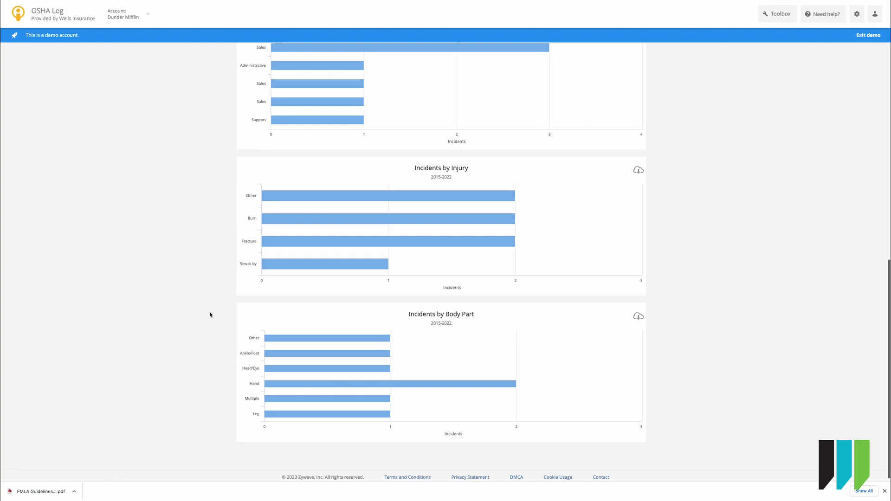
scroll(210, 313, up, 10)
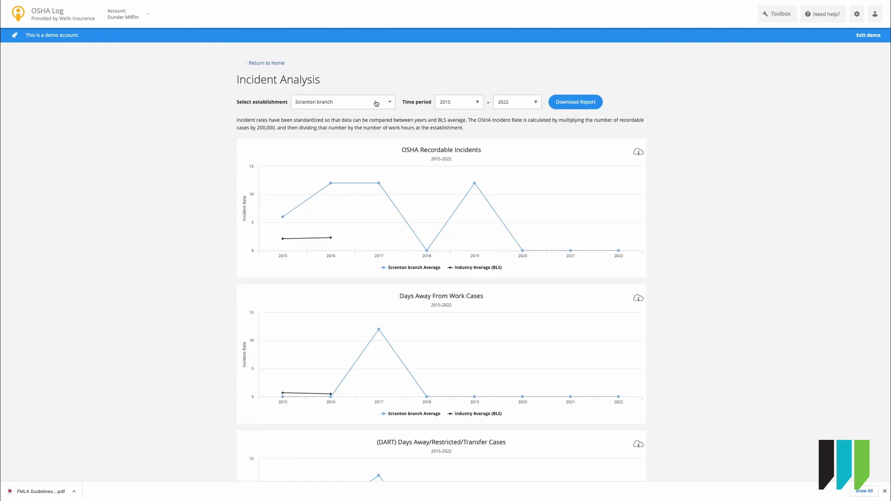
click(390, 103)
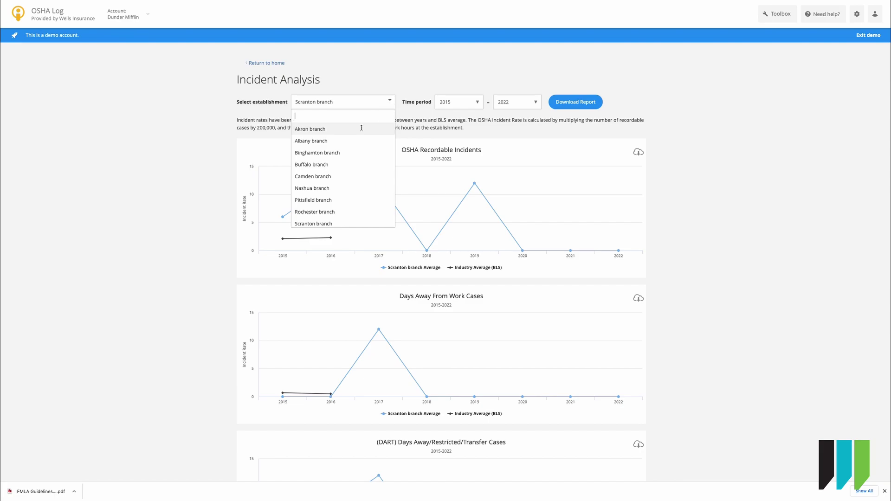
click(476, 105)
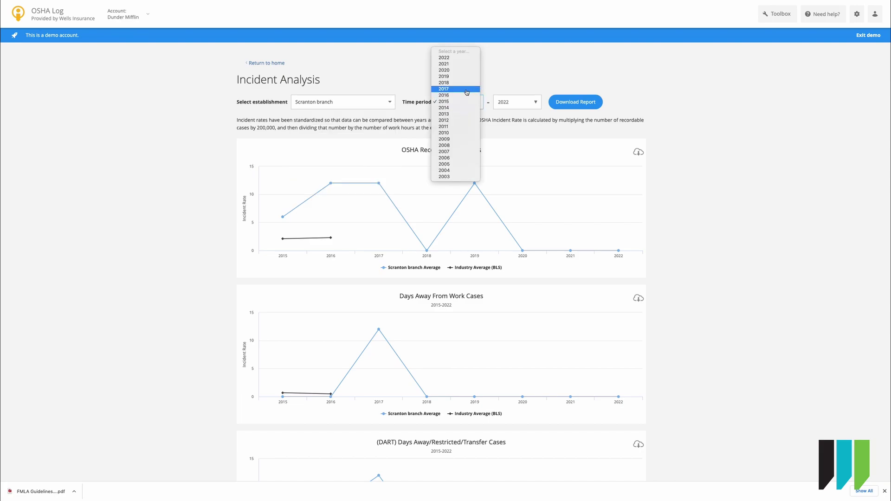
click(458, 122)
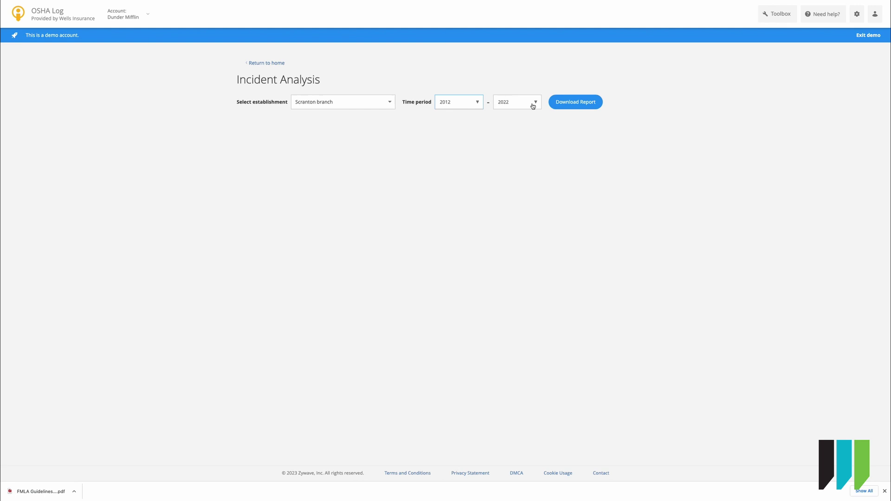
click(532, 103)
click(531, 96)
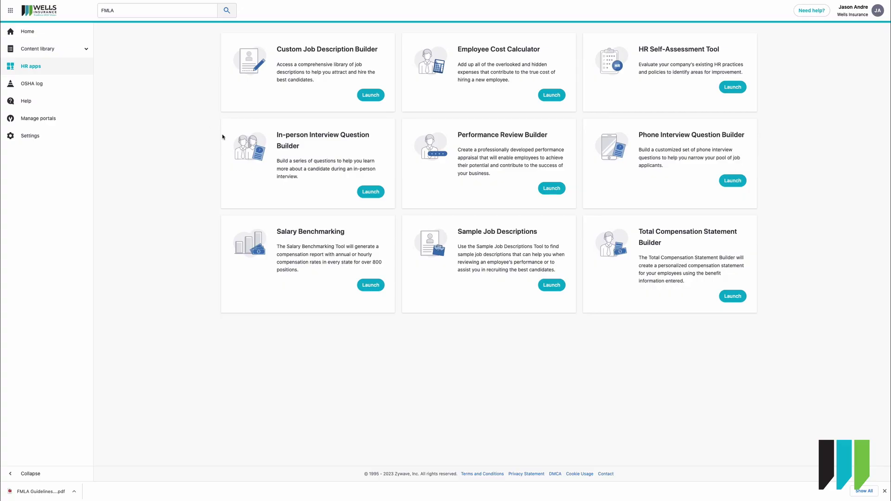
Back on Home, advance the featured Apps carousel seven times to reach OSHA Log.
click(26, 34)
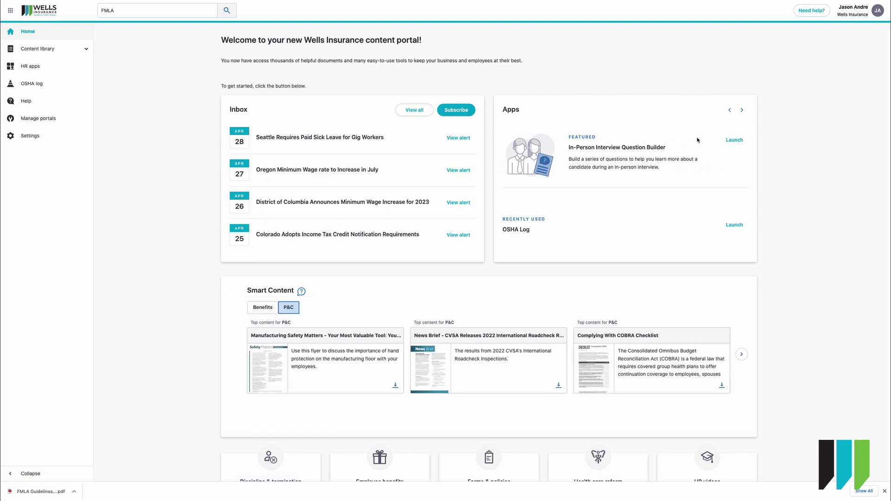
click(742, 110)
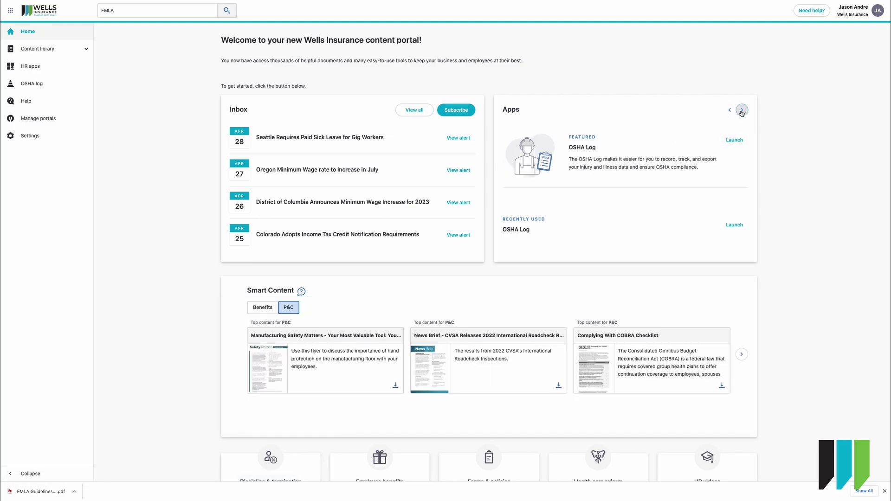
click(742, 112)
click(741, 111)
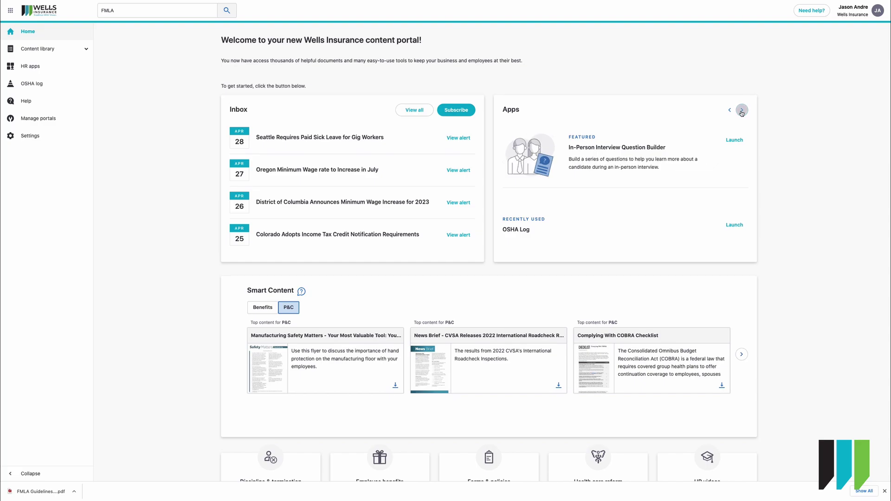
click(741, 111)
click(742, 112)
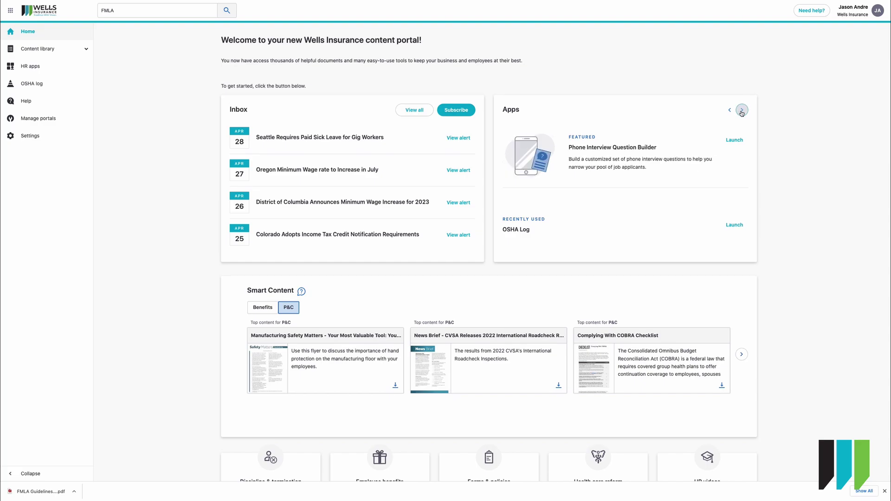
click(742, 112)
click(741, 111)
scroll(324, 194, down, 4)
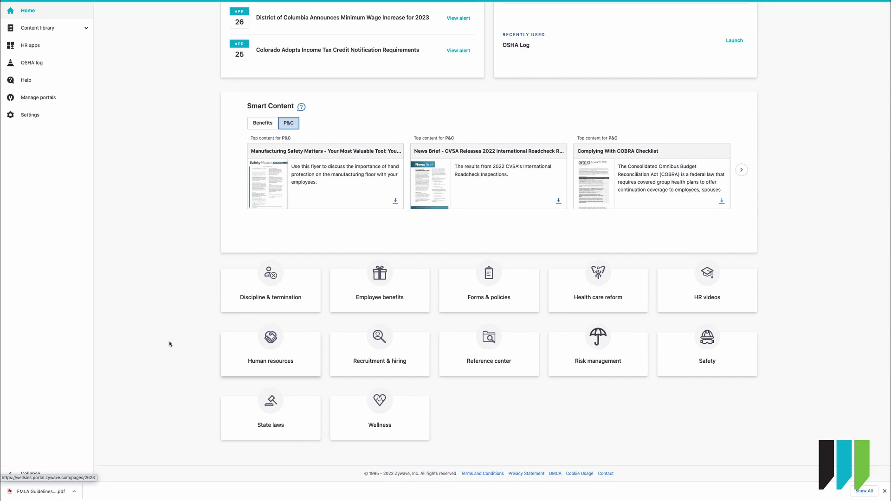
scroll(158, 279, up, 4)
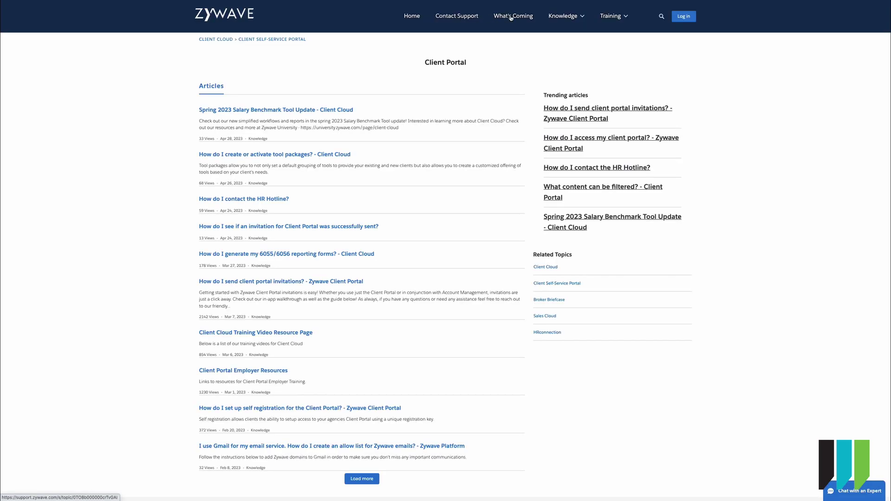
Browse the Knowledge and Training menus, then open and dismiss the expert chat form.
click(582, 17)
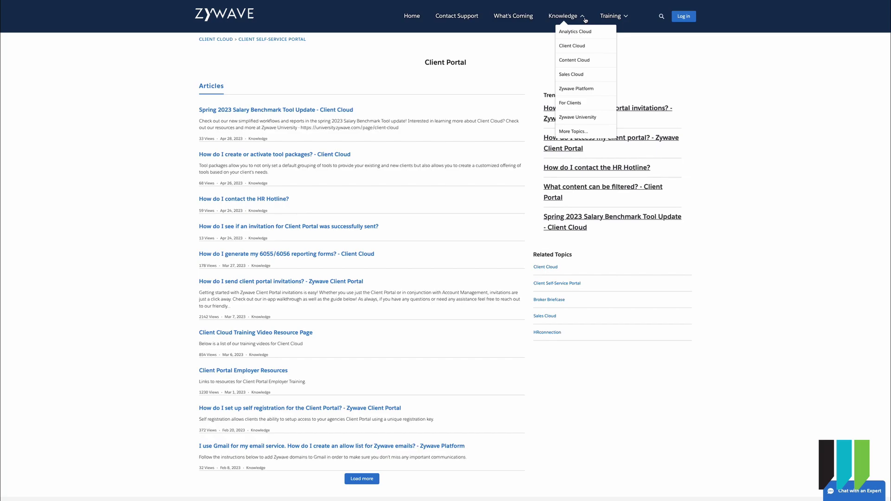
click(624, 17)
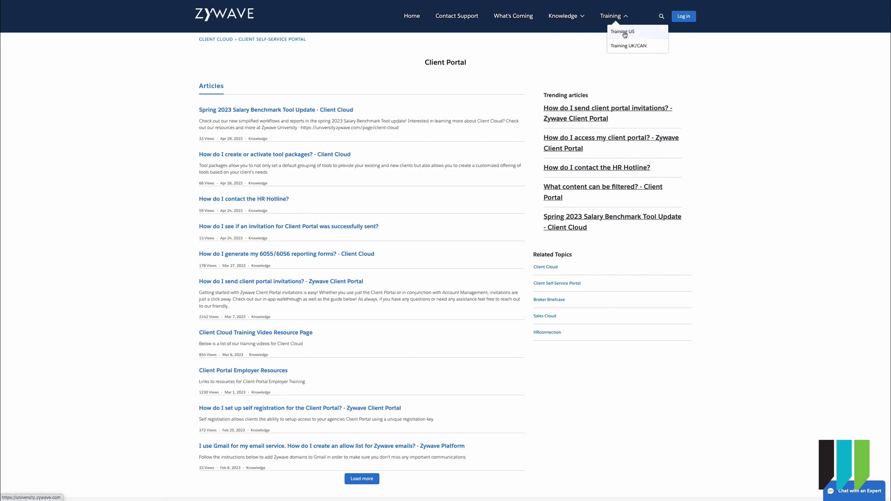
click(856, 490)
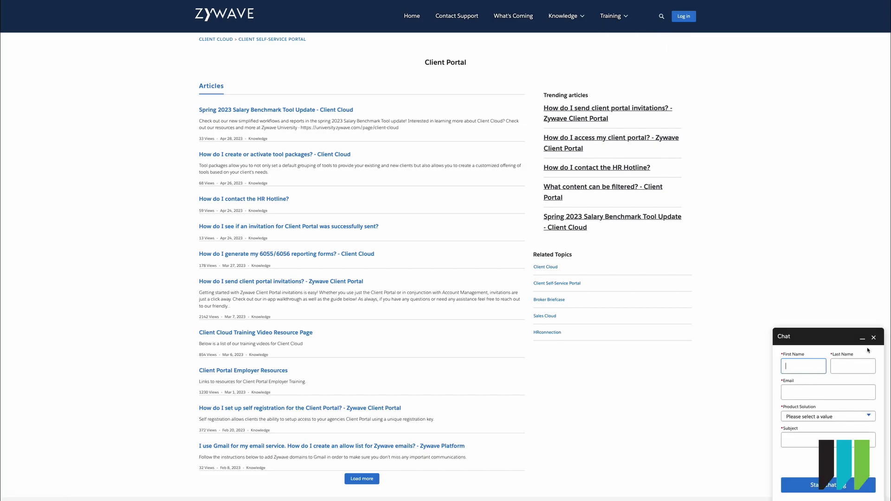
click(873, 338)
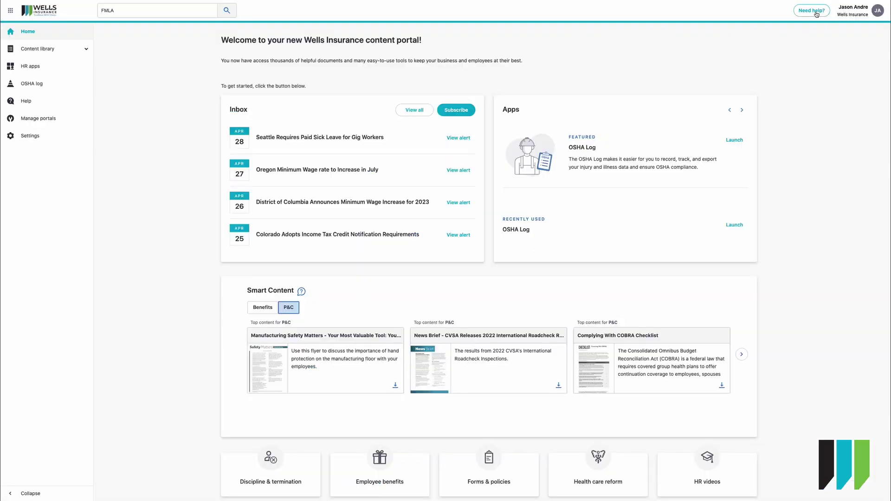
click(816, 14)
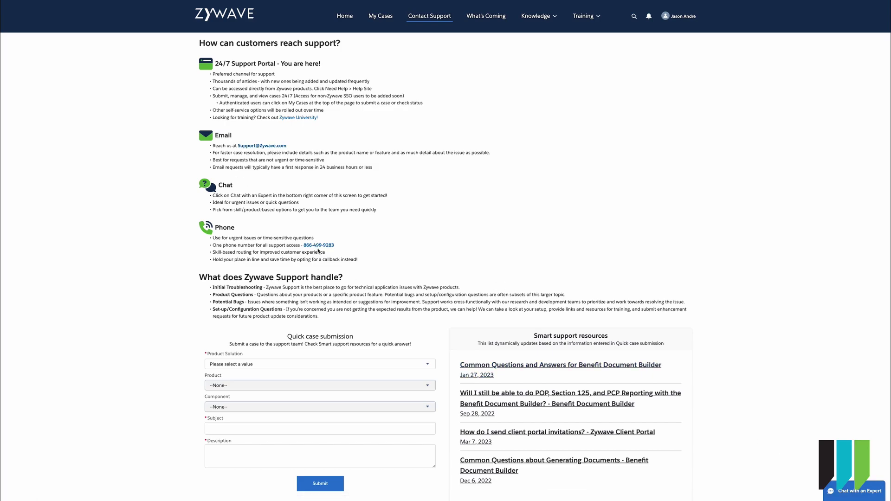
scroll(179, 277, down, 3)
scroll(133, 272, down, 2)
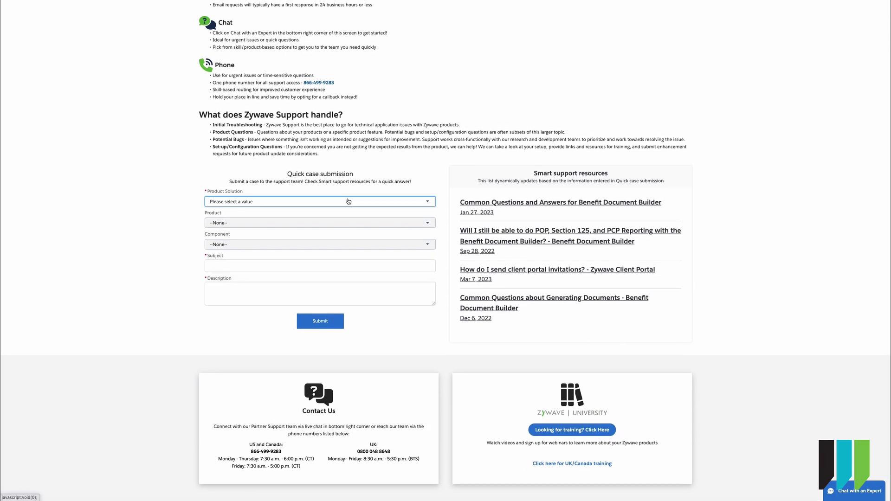
click(344, 202)
scroll(232, 248, down, 5)
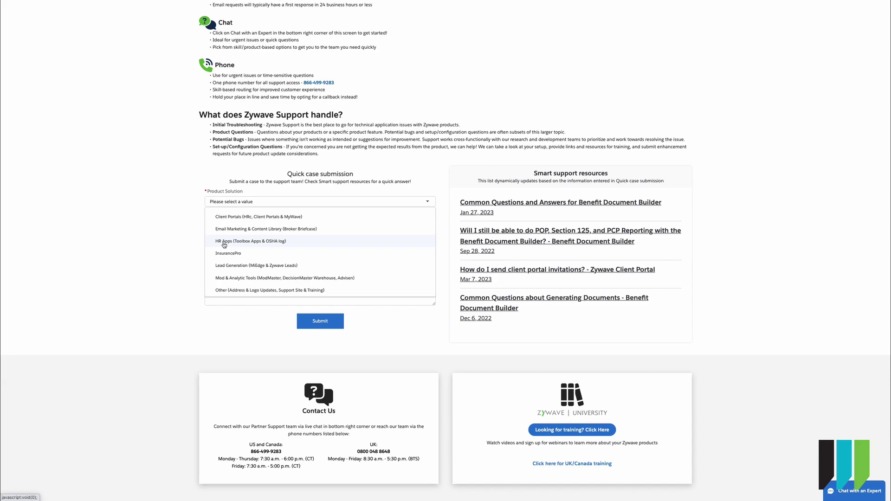
click(224, 242)
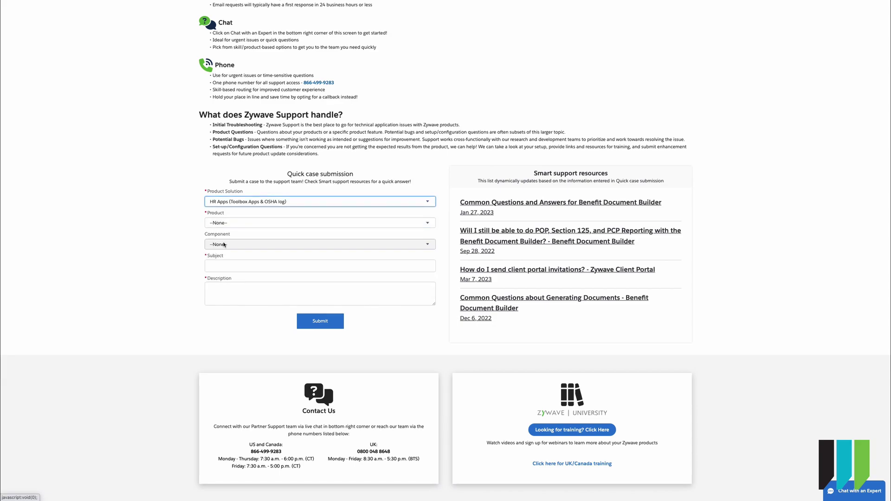
click(241, 224)
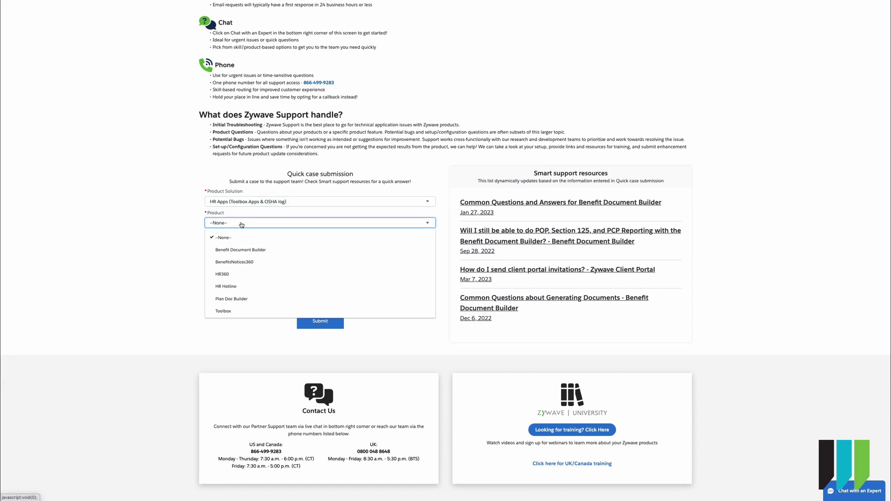
click(232, 299)
click(251, 244)
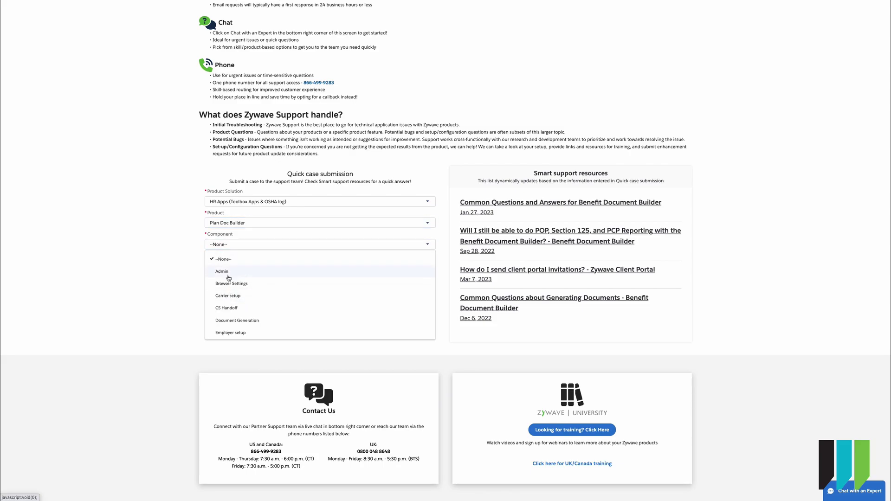
click(228, 277)
click(229, 266)
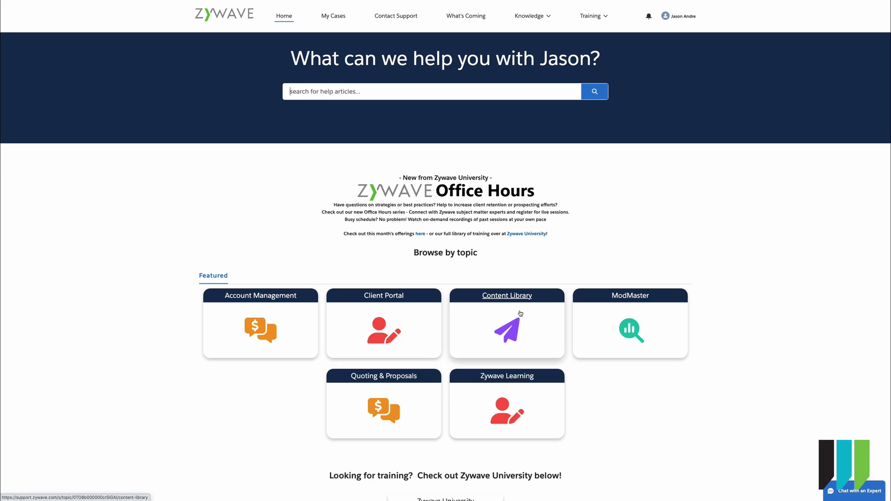
scroll(564, 198, down, 5)
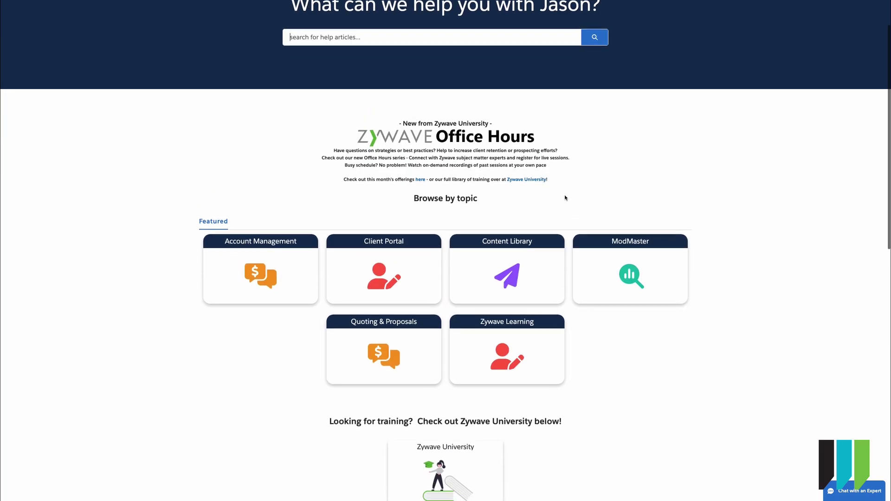
scroll(600, 240, down, 5)
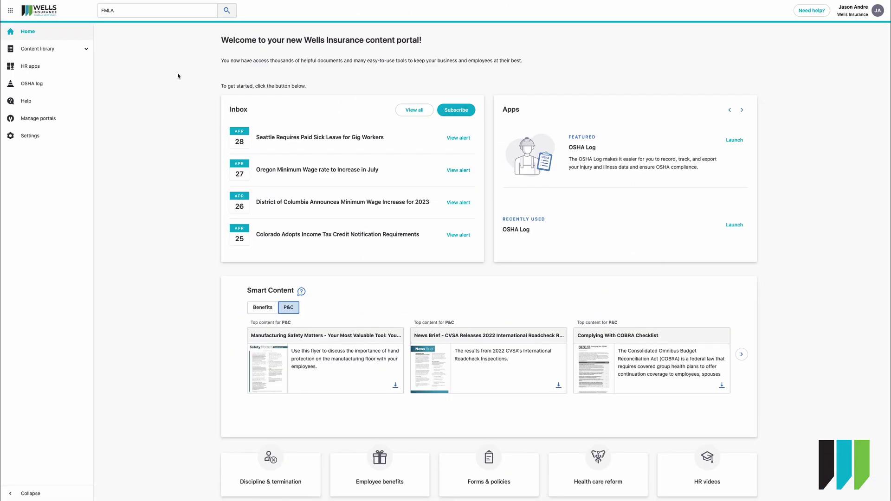
On the content Settings page, select Manufacturing as the industry.
click(29, 137)
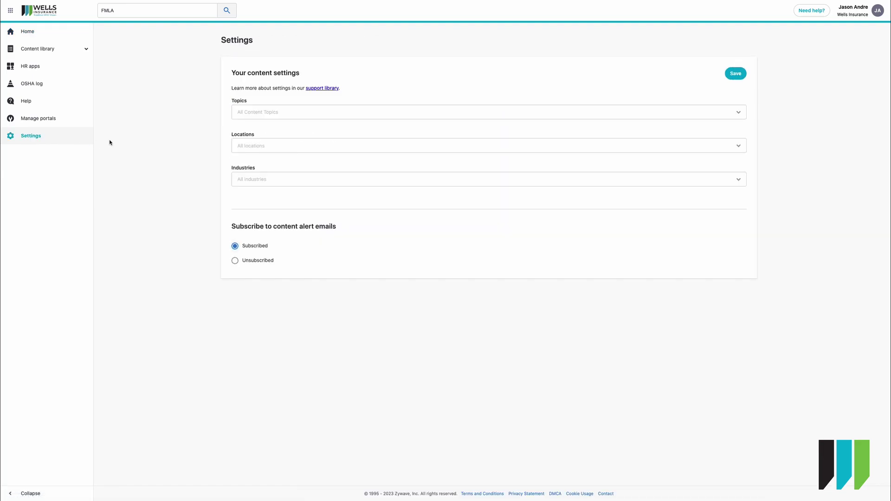
click(709, 181)
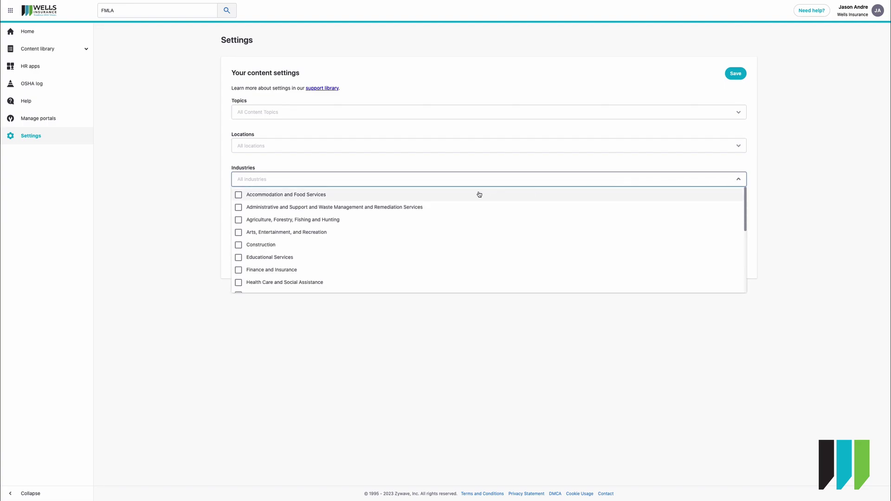
scroll(327, 256, down, 4)
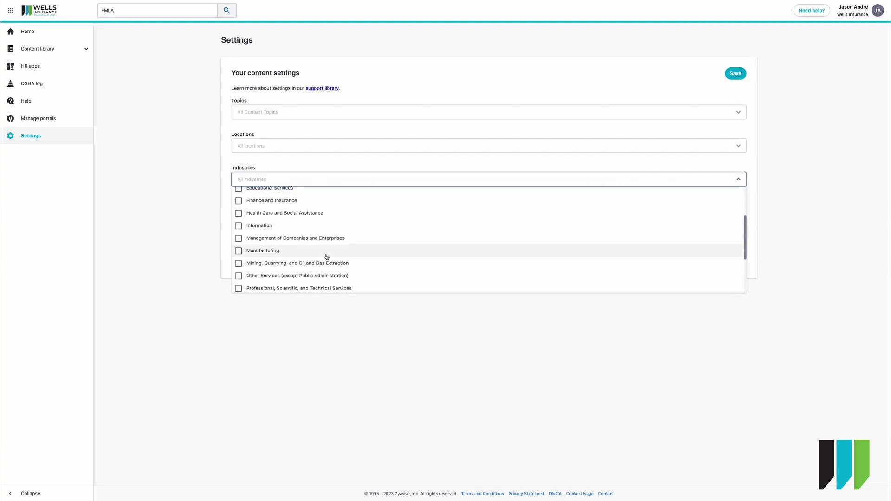
click(239, 252)
click(190, 206)
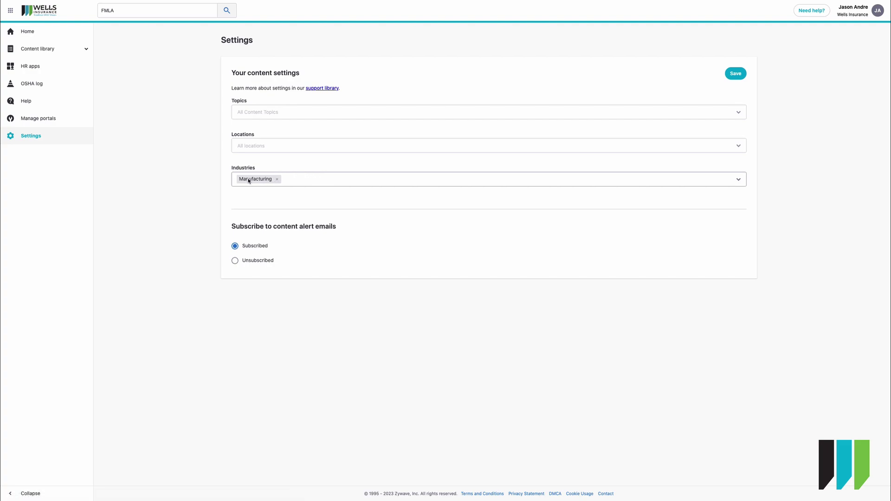
Select North Carolina as the content location.
click(740, 149)
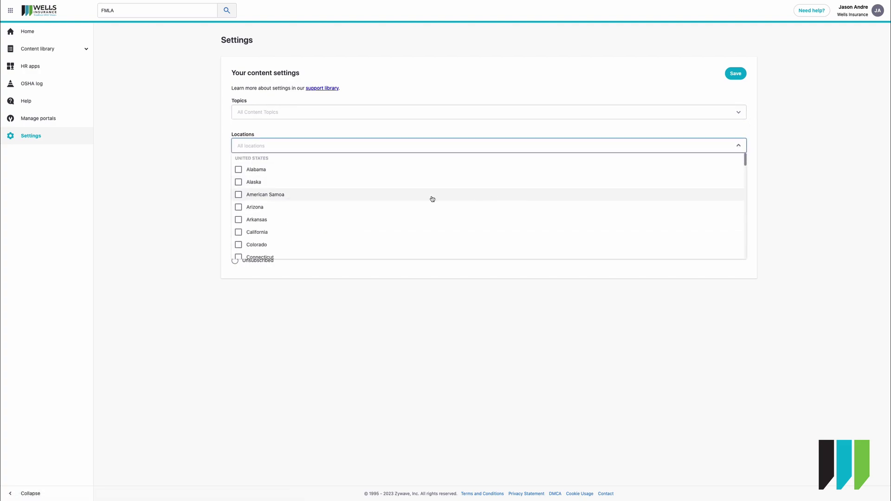
scroll(428, 197, down, 3)
scroll(403, 208, down, 5)
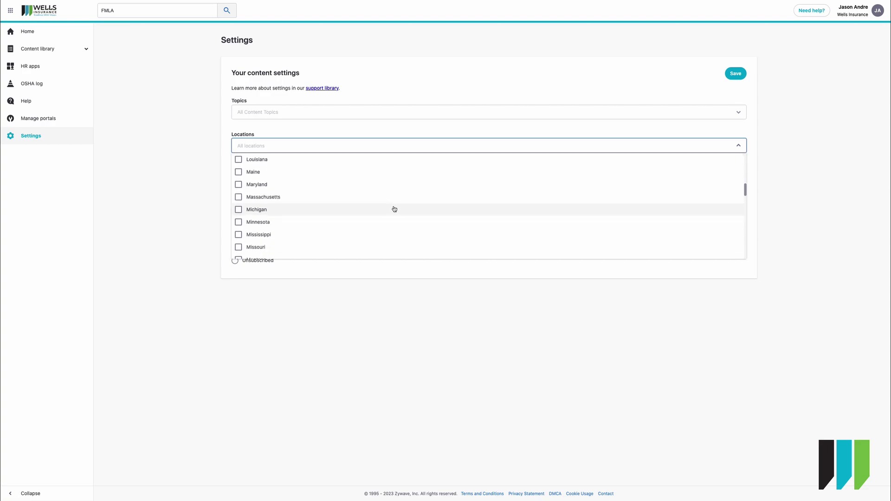
click(238, 215)
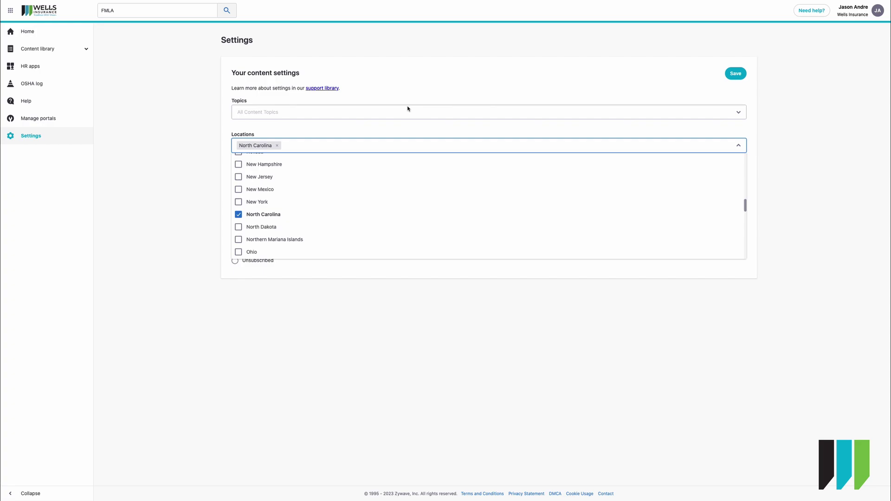
click(740, 146)
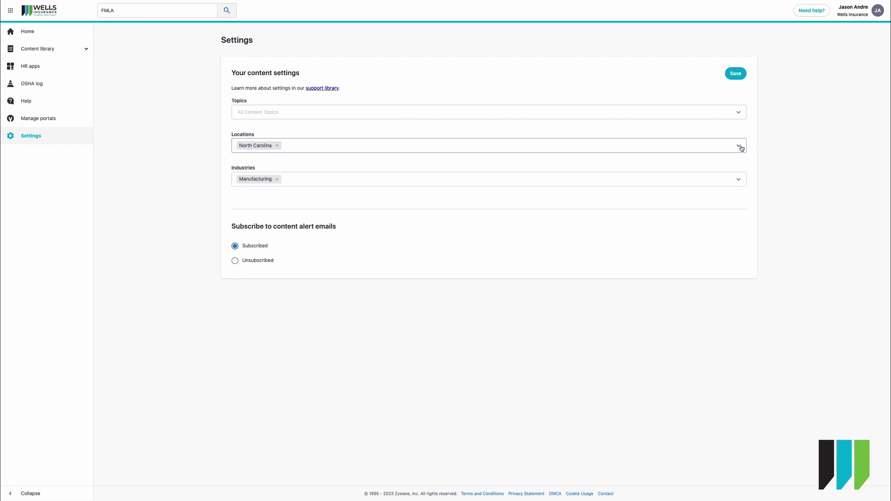
Tick Employee Benefits, Safety and Wellness in the Topics list and save the content preferences.
click(739, 115)
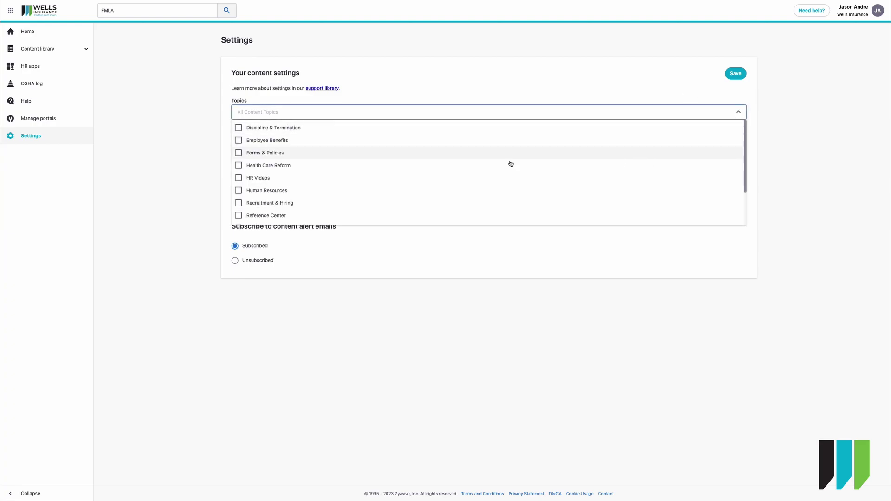
click(238, 140)
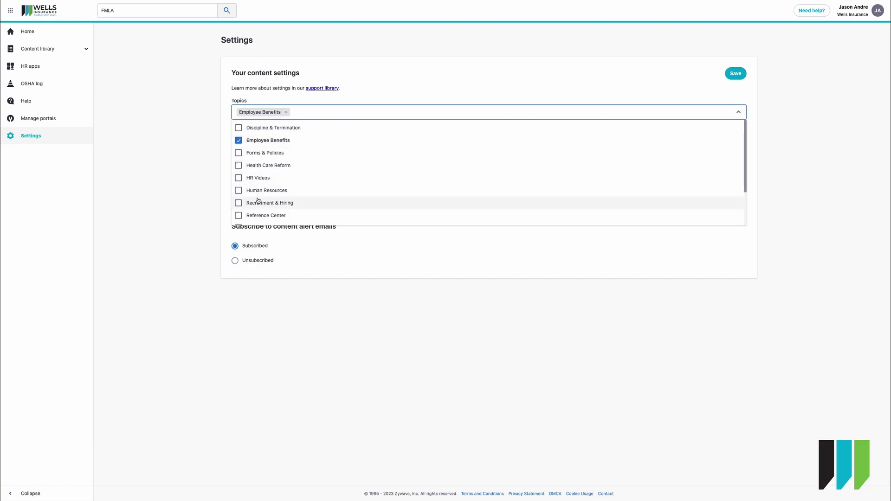
scroll(258, 201, down, 2)
click(238, 192)
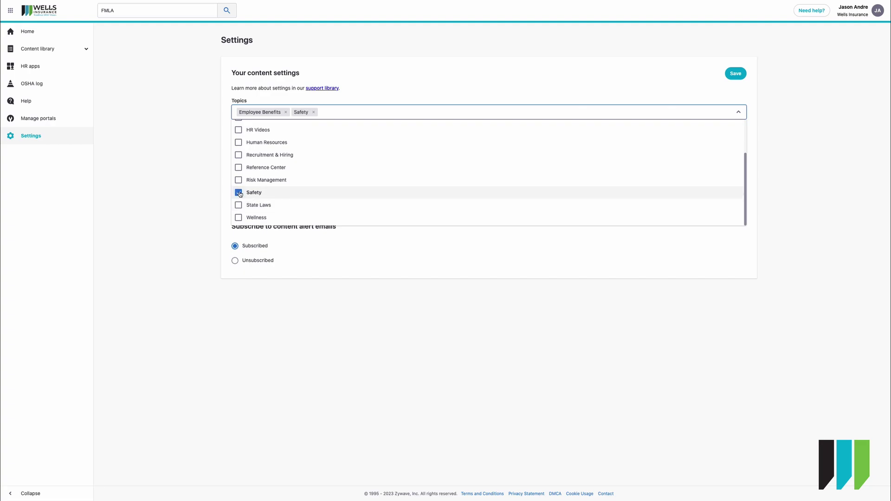
click(239, 217)
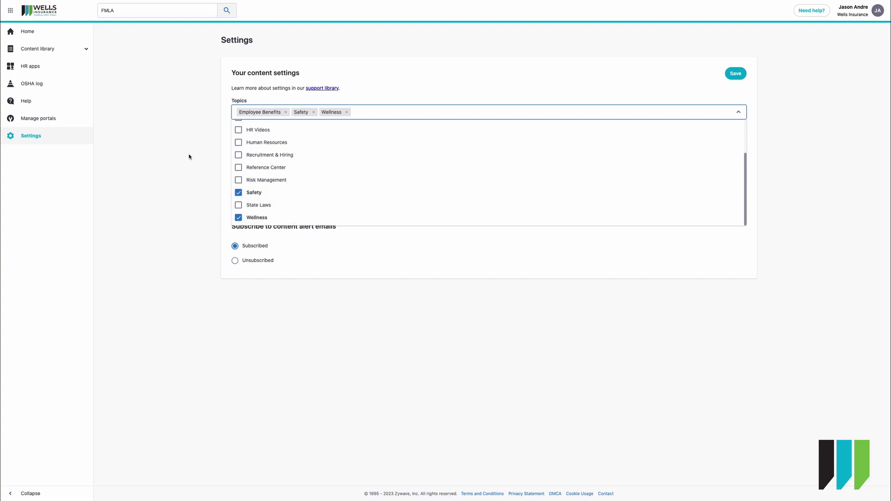
click(738, 74)
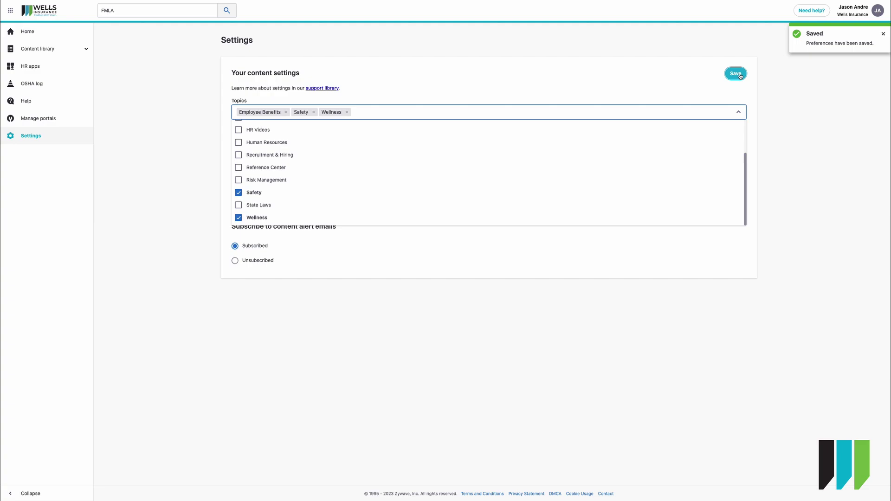
click(739, 113)
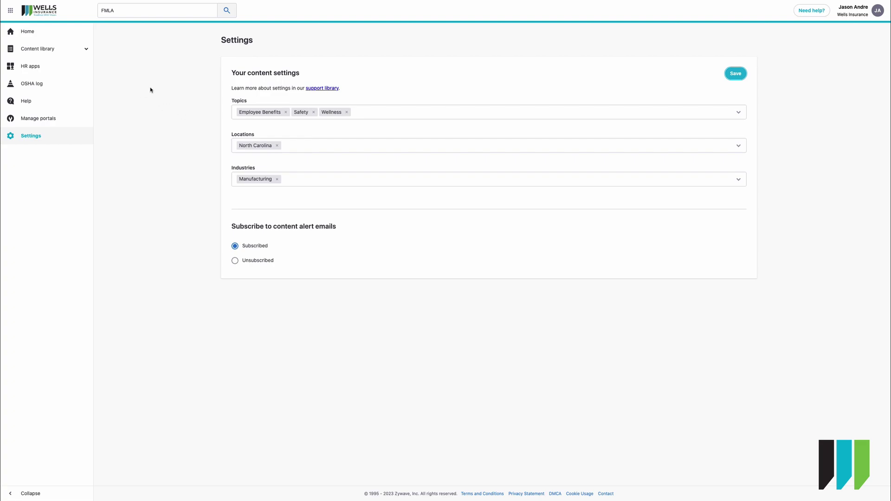
Go back to the Wells Insurance home page from the sidebar's Home link.
click(34, 33)
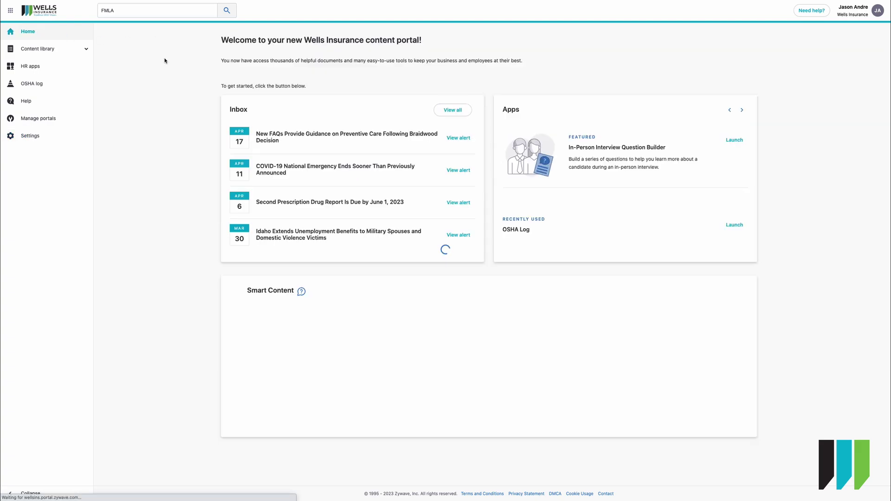